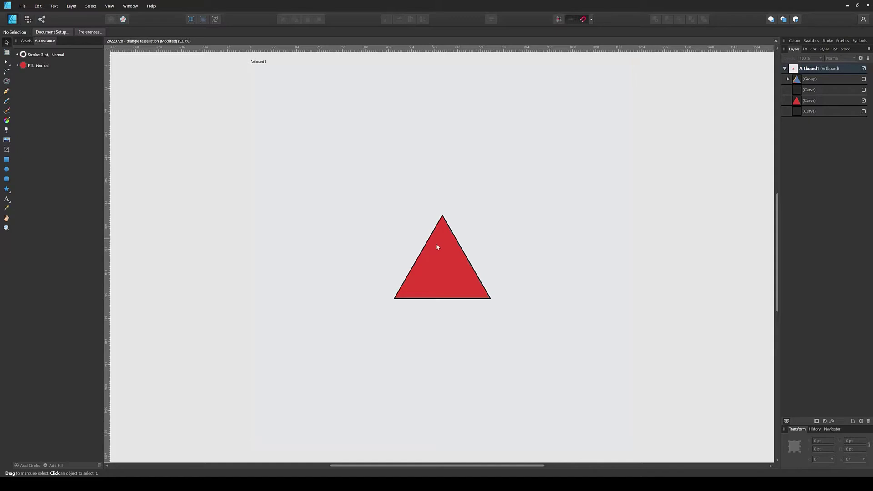
left_click(451, 261)
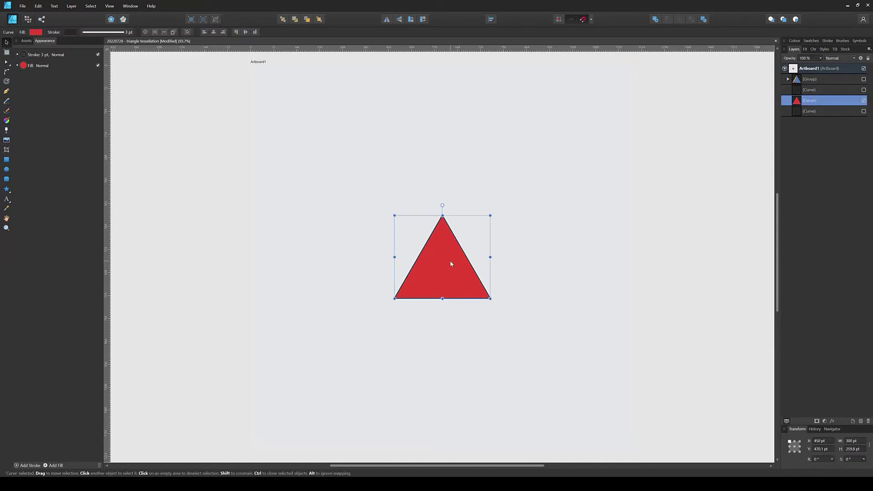
left_click(505, 254)
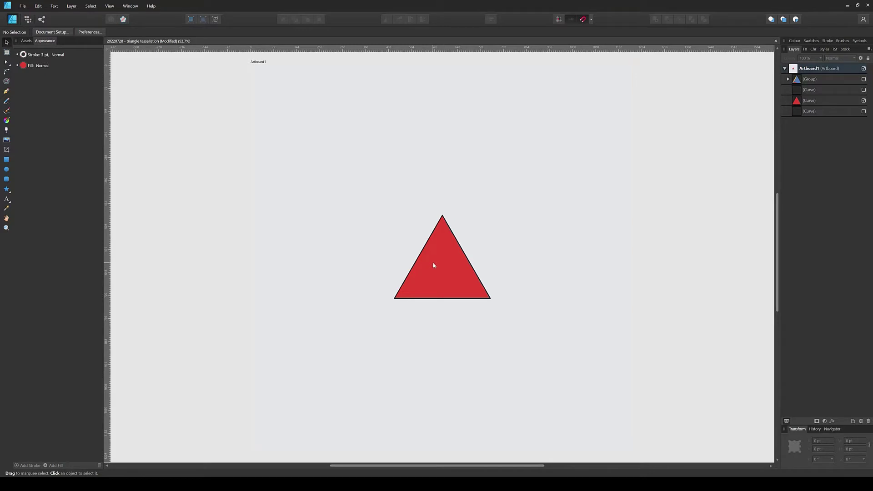
left_click(864, 100)
left_click(863, 100)
left_click(864, 80)
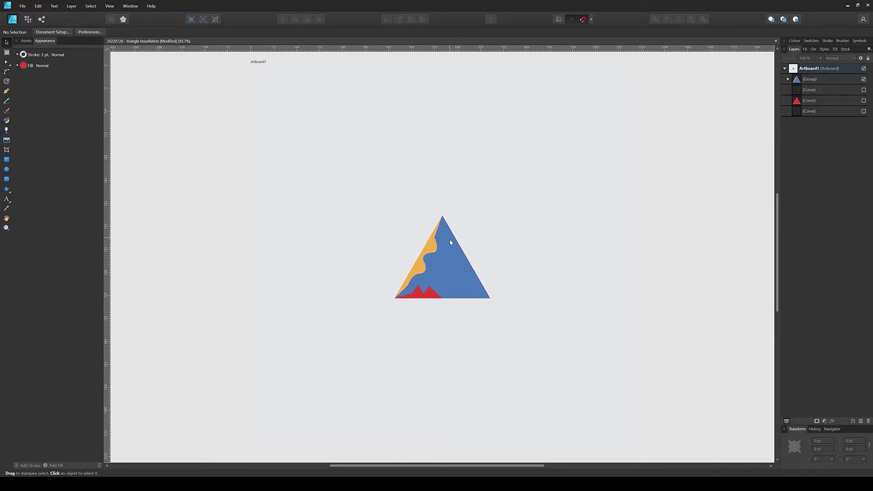
left_click(448, 283)
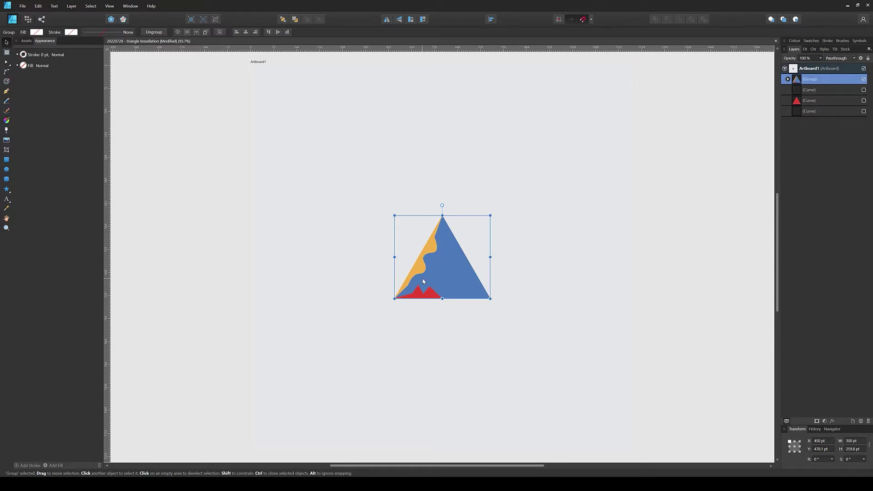
left_click(411, 326)
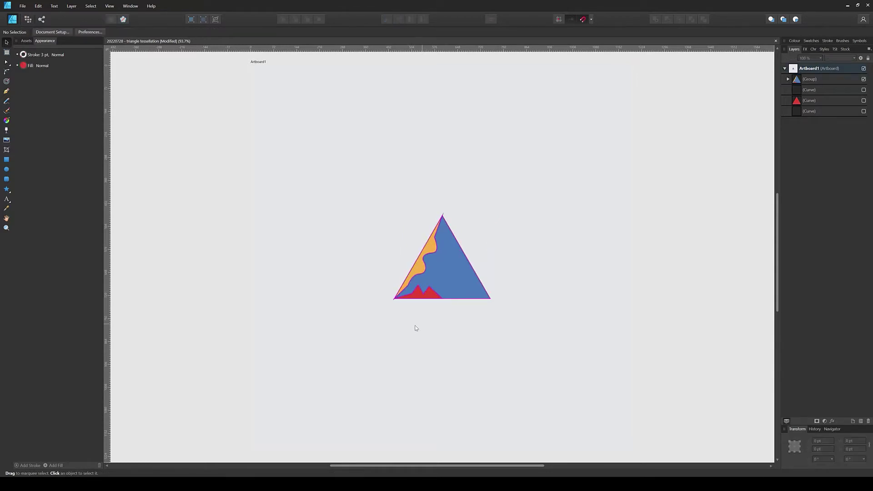
left_click(448, 274)
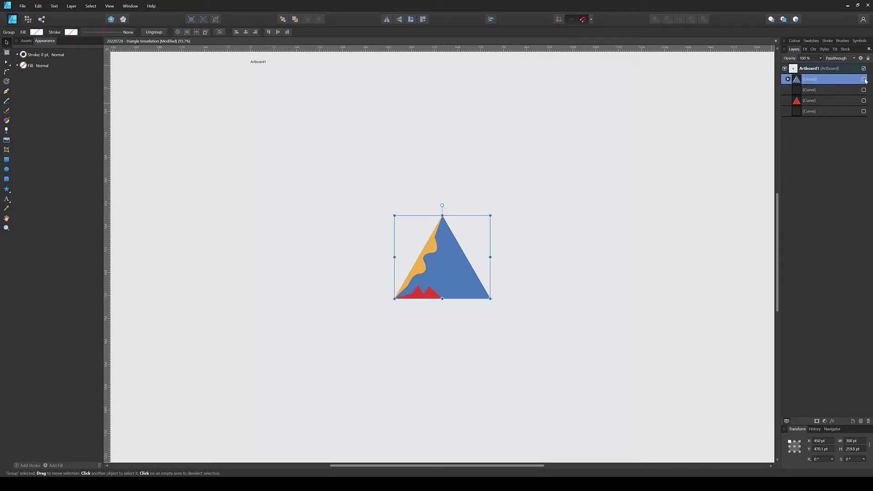
left_click(864, 79)
left_click(864, 101)
left_click(580, 190)
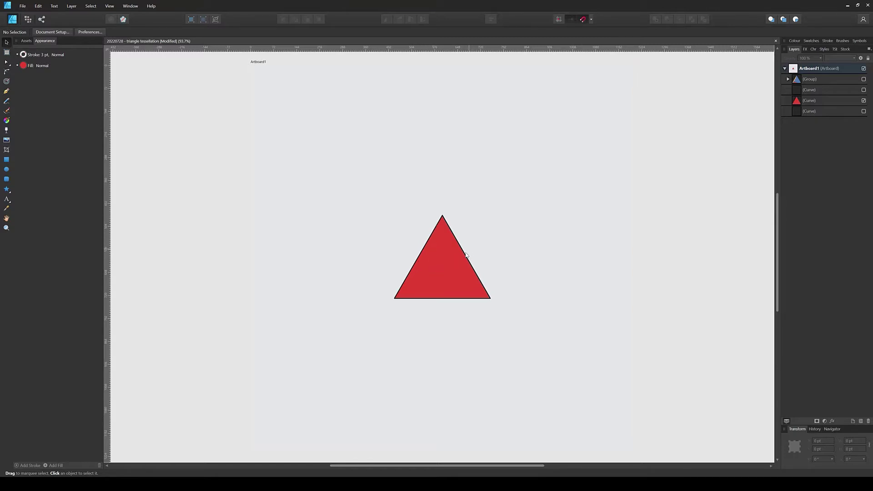
- Draw a vertical Pen line from above the red triangle's apex to below its base
left_click_drag(518, 260, 452, 321)
left_click_drag(403, 192, 474, 248)
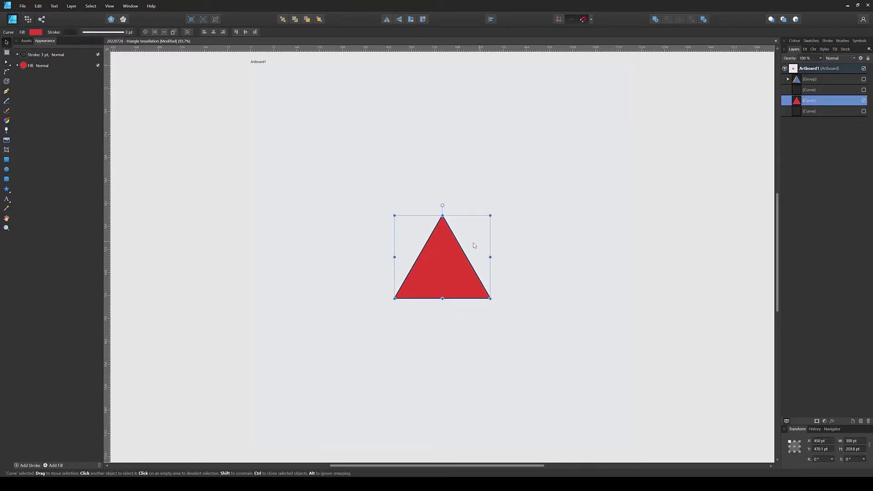
left_click_drag(354, 264, 420, 323)
left_click(364, 304)
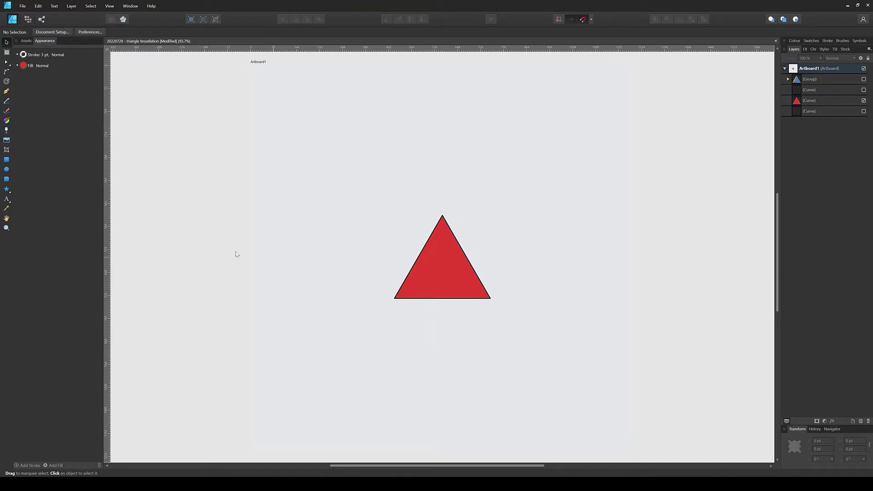
key("p")
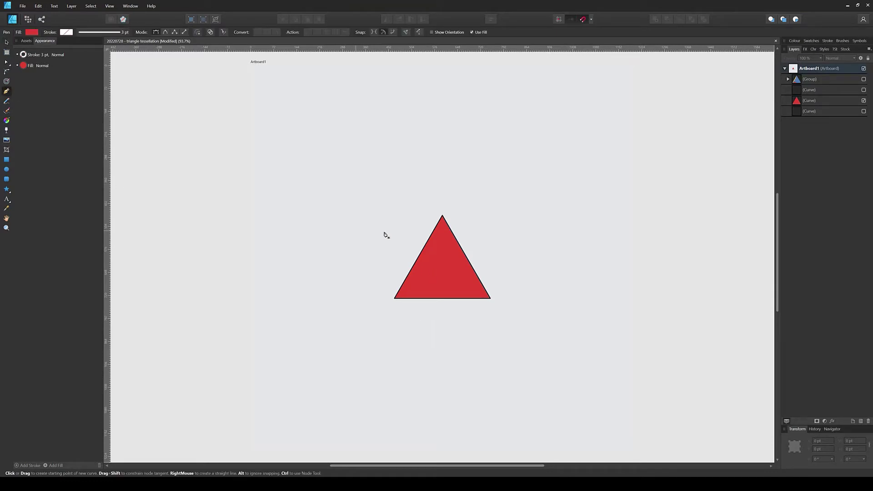
left_click(443, 184)
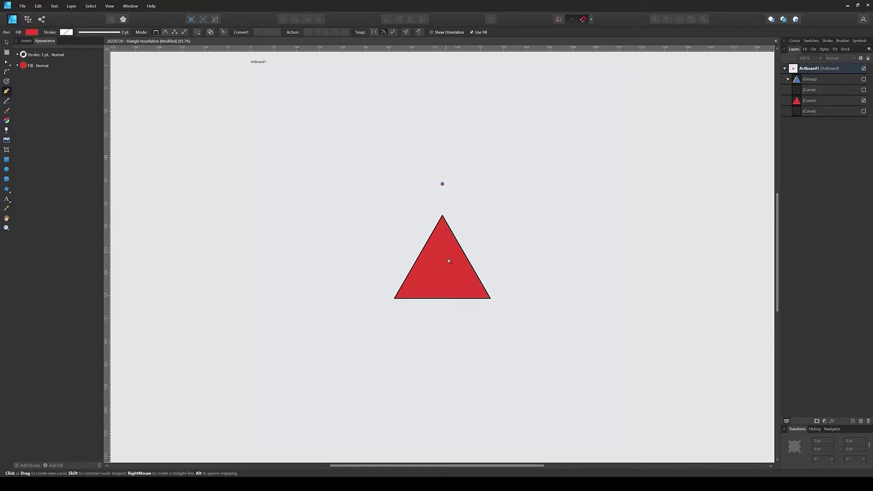
left_click(442, 335)
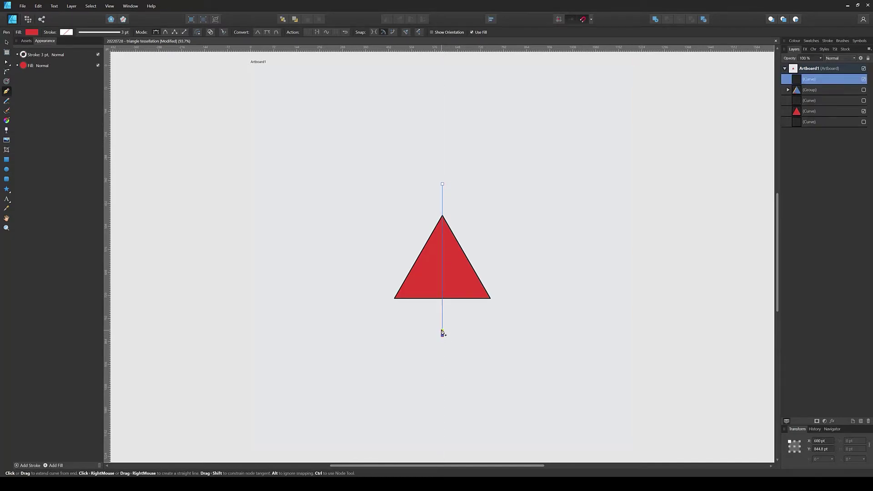
key("v")
- Move the red triangle back to the artboard centre so the line runs through it
left_click(415, 238)
left_click_drag(406, 230, 426, 270)
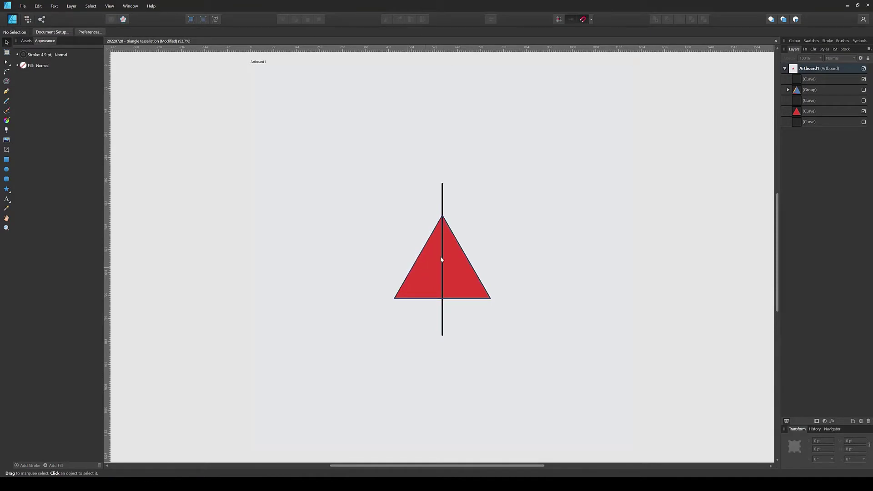
left_click_drag(477, 231, 522, 214)
left_click(488, 235)
left_click(522, 214)
left_click_drag(385, 332, 461, 329)
left_click_drag(395, 314, 442, 302)
left_click(444, 306)
key("a")
left_click(443, 336)
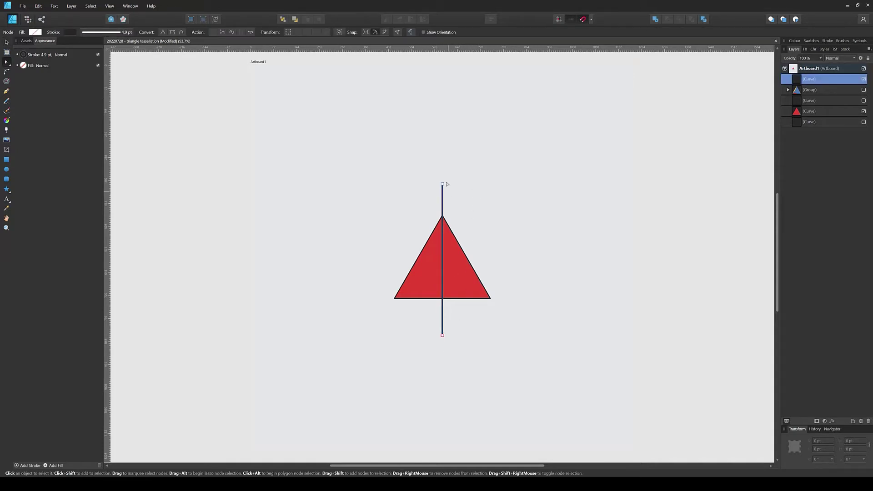
left_click_drag(443, 184, 466, 257)
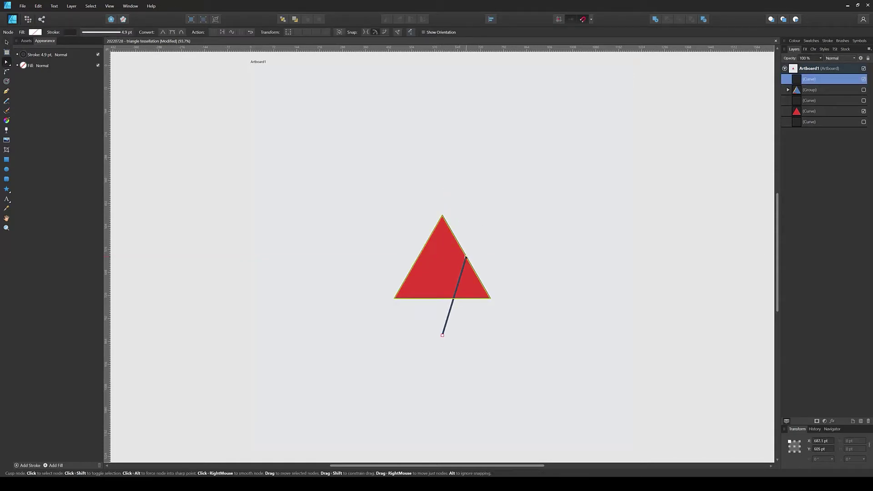
left_click_drag(442, 335, 397, 300)
left_click(482, 249)
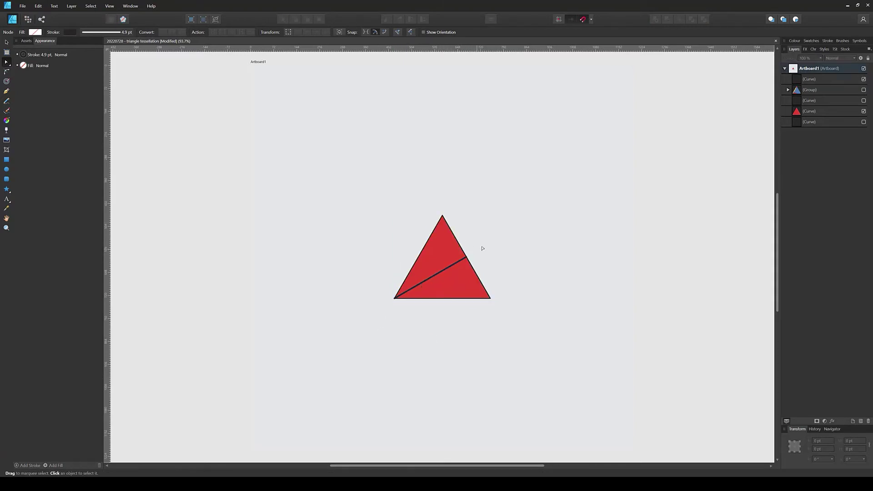
left_click_drag(366, 228, 378, 247)
key("ctrl+z")
key("ctrl+z")
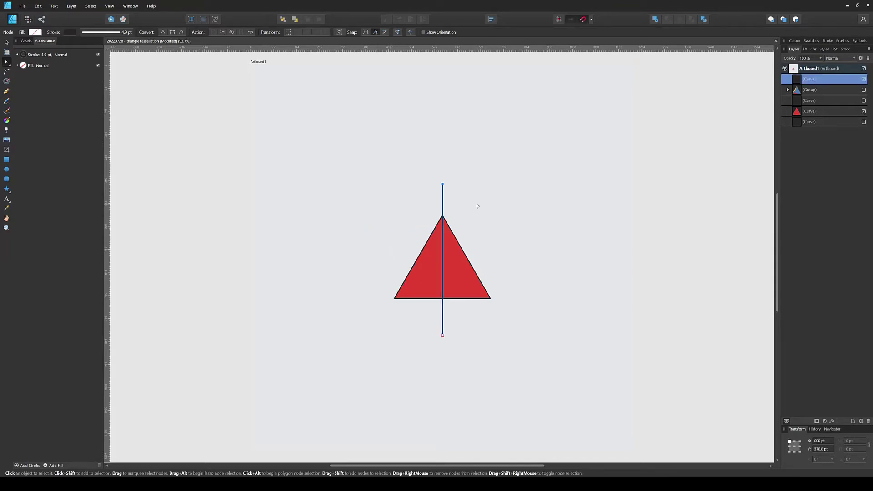
key("v")
left_click(516, 195)
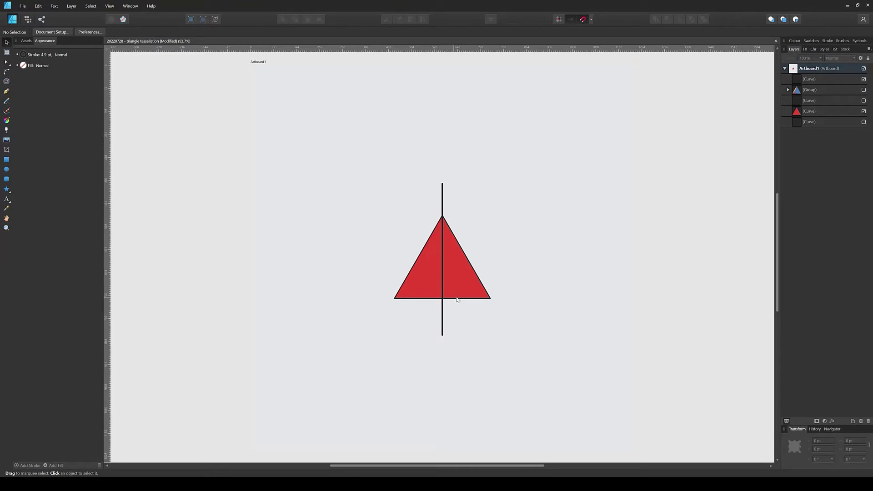
left_click_drag(347, 315, 580, 310)
left_click_drag(441, 128, 425, 375)
left_click_drag(452, 326, 426, 339)
left_click(423, 342)
key("a")
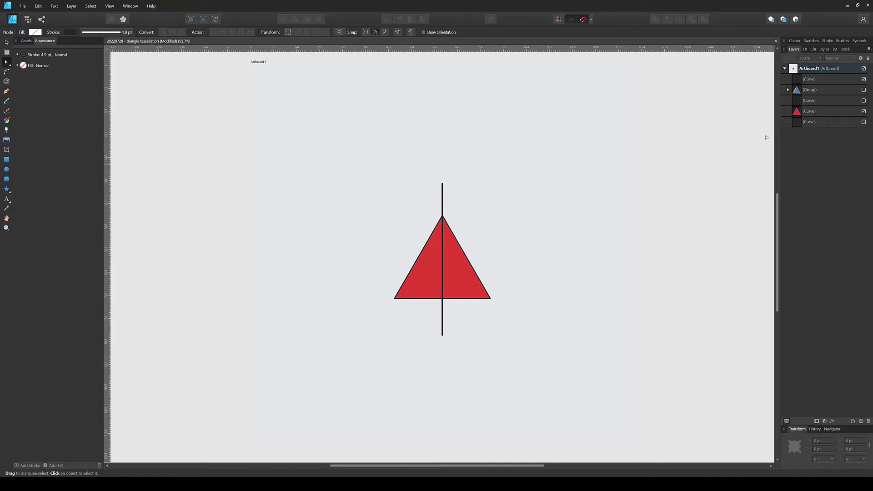
- Hide the vertical line and red triangle curve, showing the blue, orange and red tile group instead
left_click(864, 79)
left_click(864, 111)
left_click(863, 90)
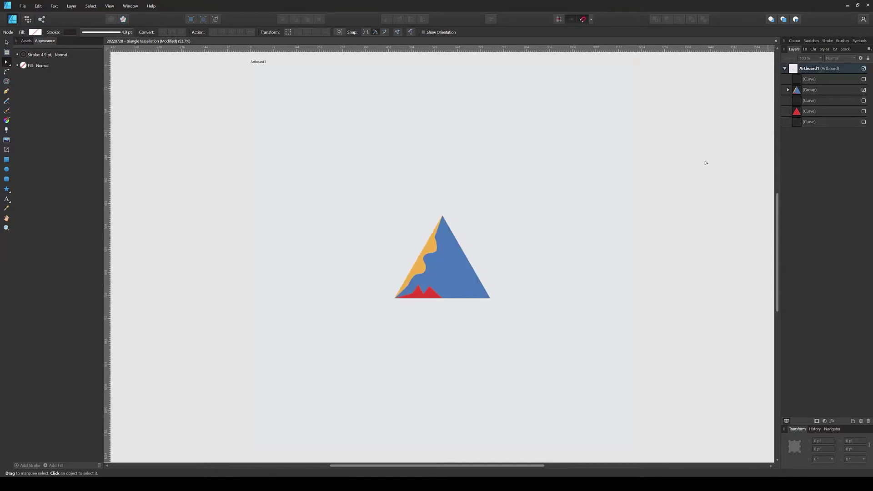
left_click(409, 254)
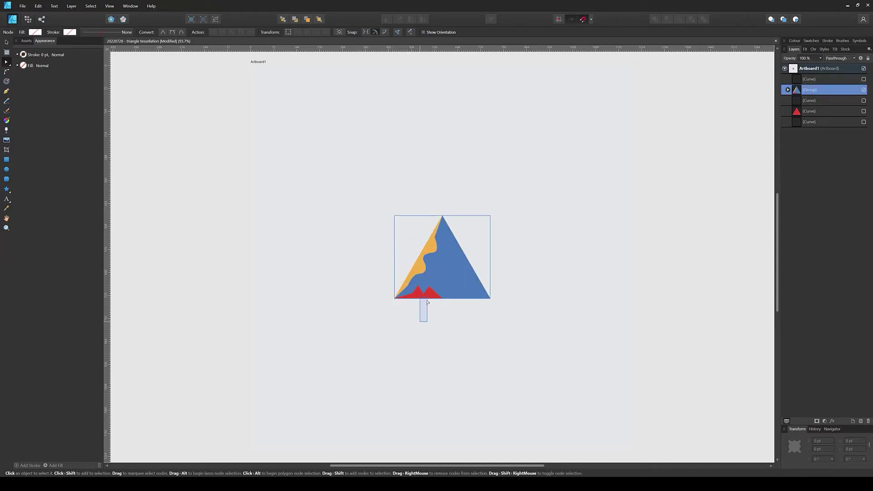
left_click(682, 169)
left_click(863, 79)
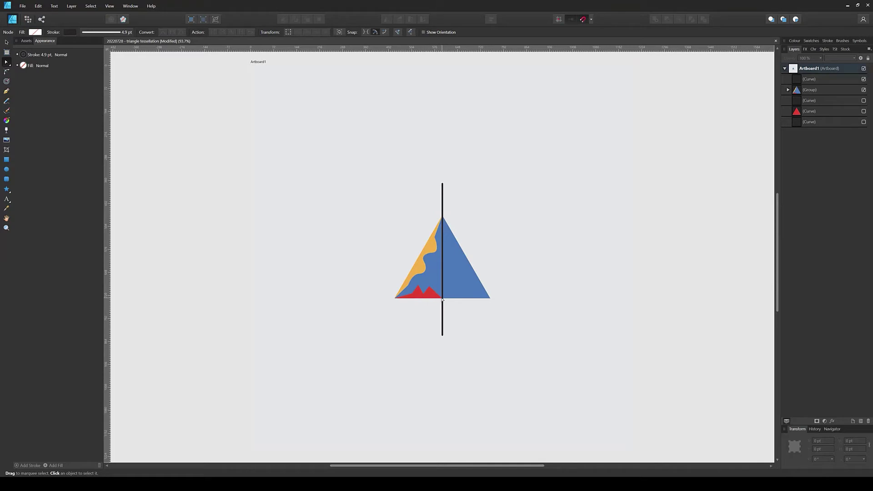
key("ctrl+shift+h")
left_click(442, 269)
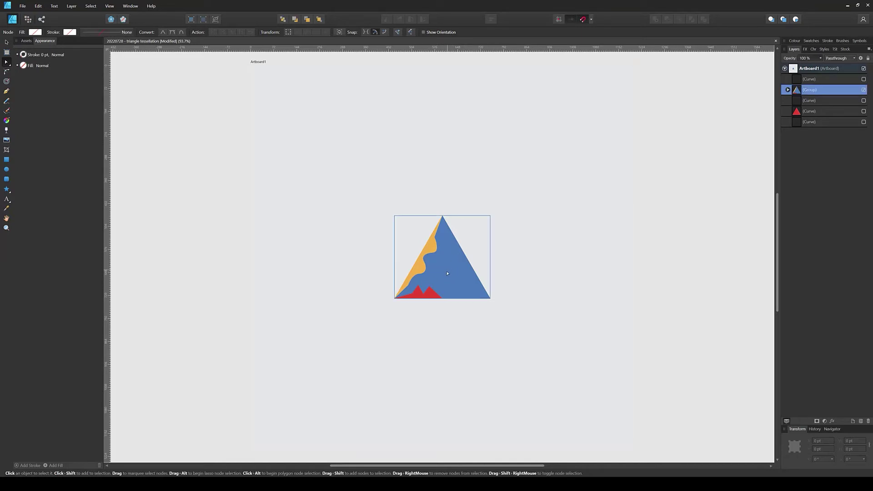
- Duplicate the tile twice, placing each copy to the right of the previous one
key("ctrl+j")
key("v")
left_click_drag(449, 264, 545, 261)
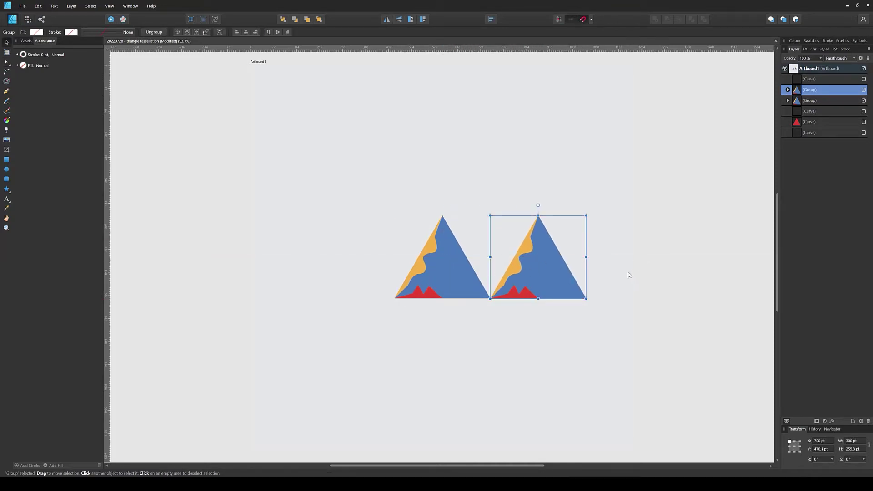
key("ctrl+j")
left_click_drag(546, 275, 645, 263)
- Try a flipped, interlocking duplicate of the three-tile row, then undo it
left_click_drag(372, 169, 623, 314)
key("alt")
key("ctrl+j")
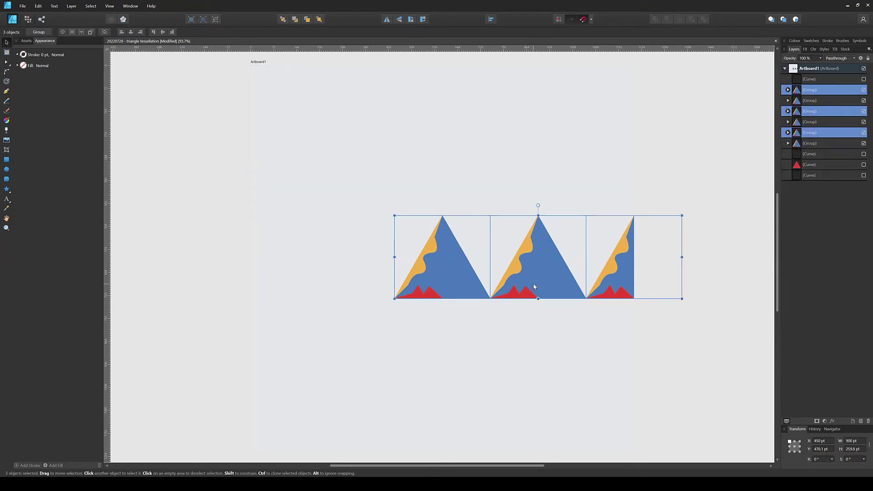
left_click(399, 20)
left_click_drag(528, 236, 486, 234)
left_click(354, 335)
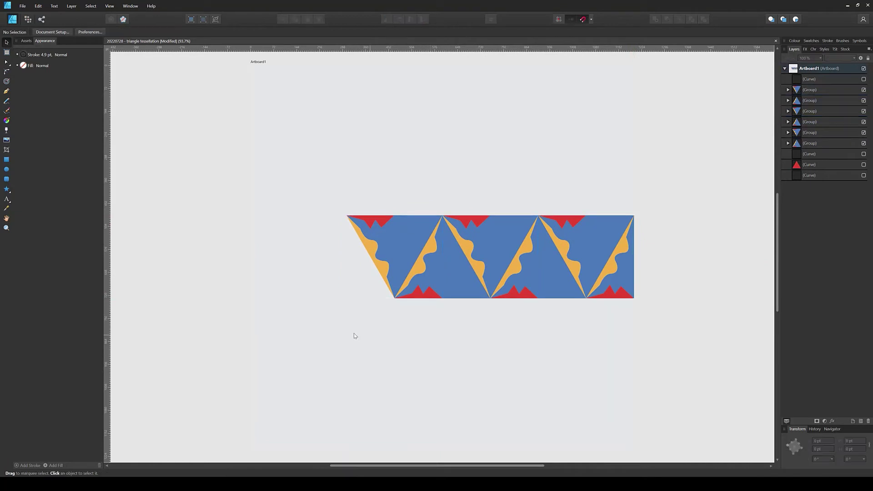
key("ctrl+z")
key("ctrl+z")
key("ctrl+z")
key("ctrl+z")
key("ctrl+z")
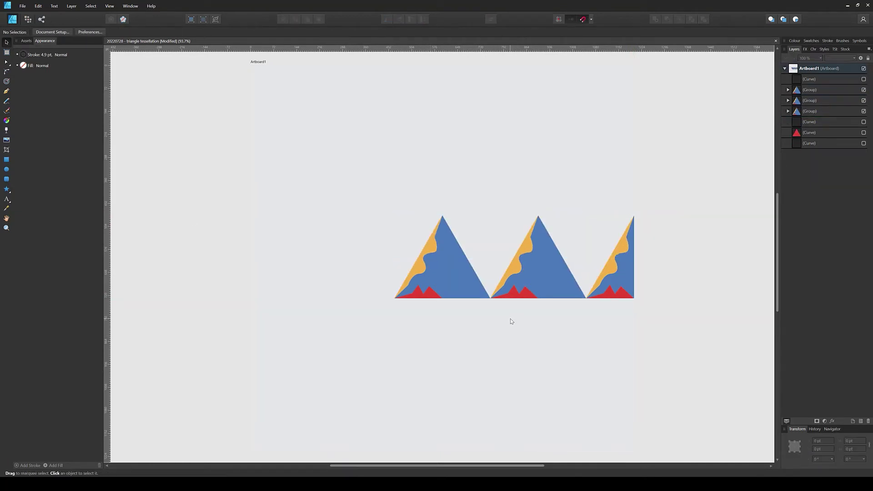
key("ctrl+z")
key("ctrl+z")
key("ctrl+z")
key("ctrl+z")
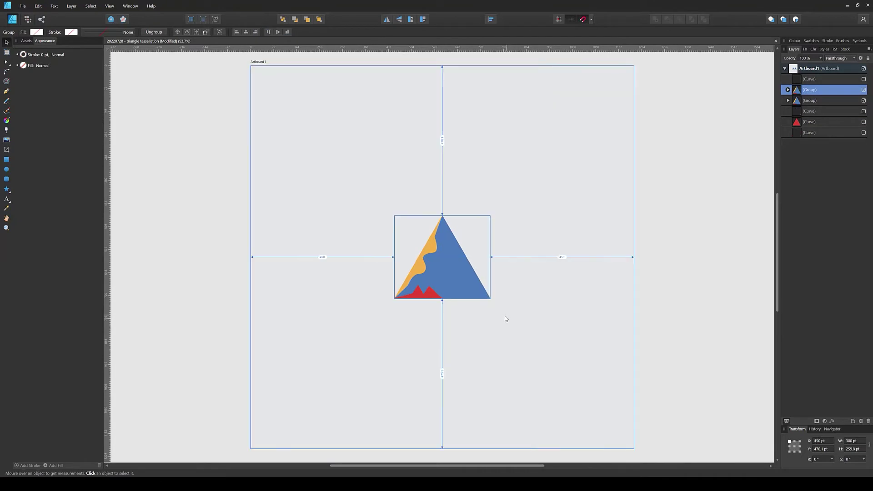
key("ctrl+z")
left_click(446, 271)
key("ctrl+j")
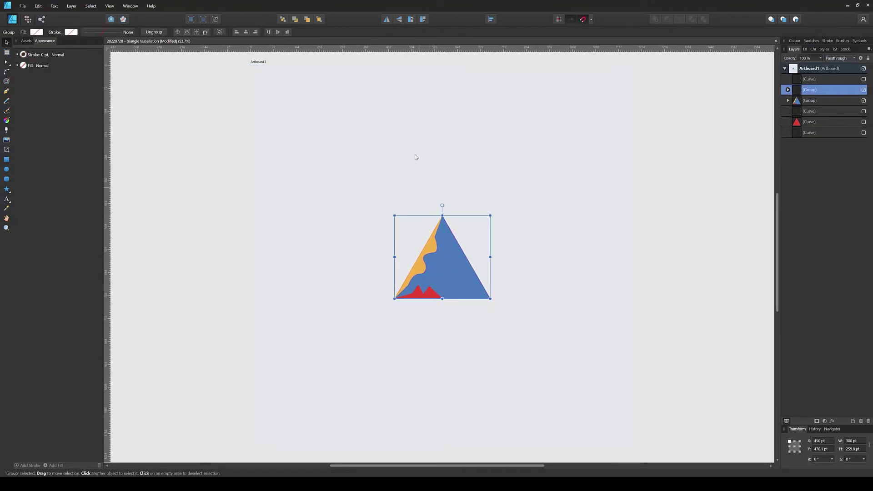
key("ctrl+shift+v")
left_click_drag(470, 263, 475, 337)
key("ctrl+d")
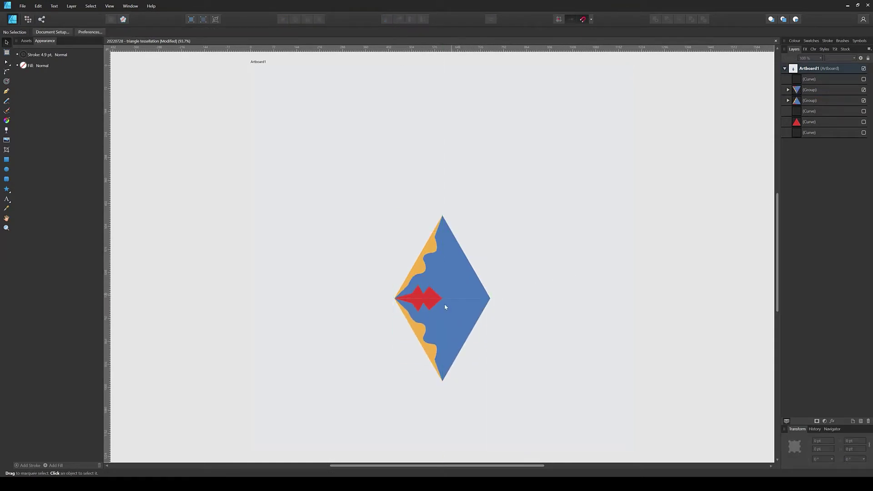
left_click_drag(506, 232, 375, 382)
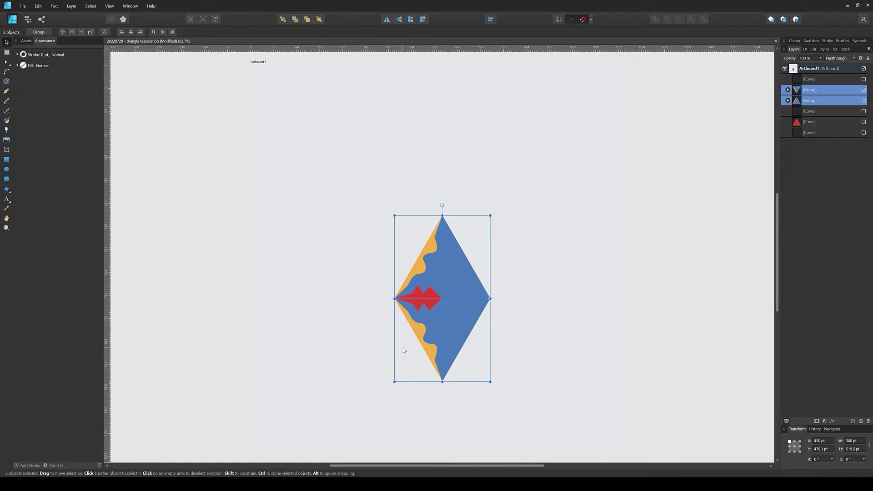
mouse_move(422, 344)
left_mouse_down()
mouse_move(519, 263)
mouse_move(455, 257)
left_mouse_up()
key("ctrl+z")
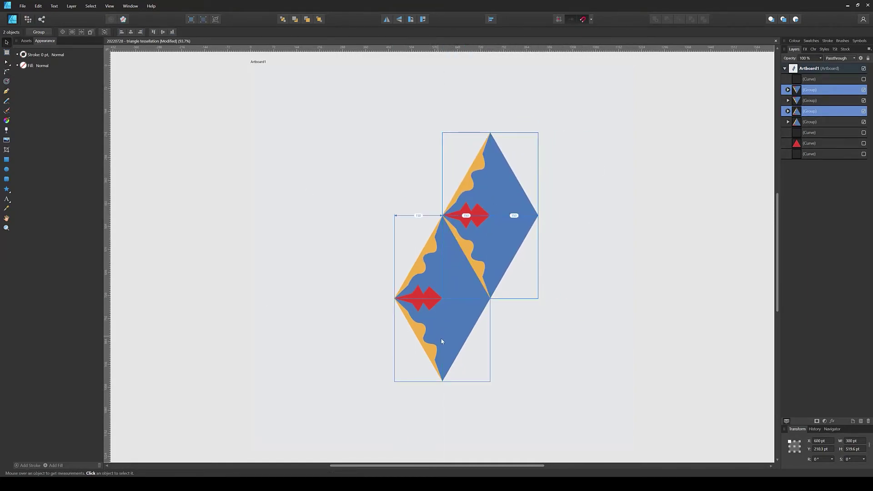
key("ctrl+z")
key("ctrl+z")
key("ctrl+z")
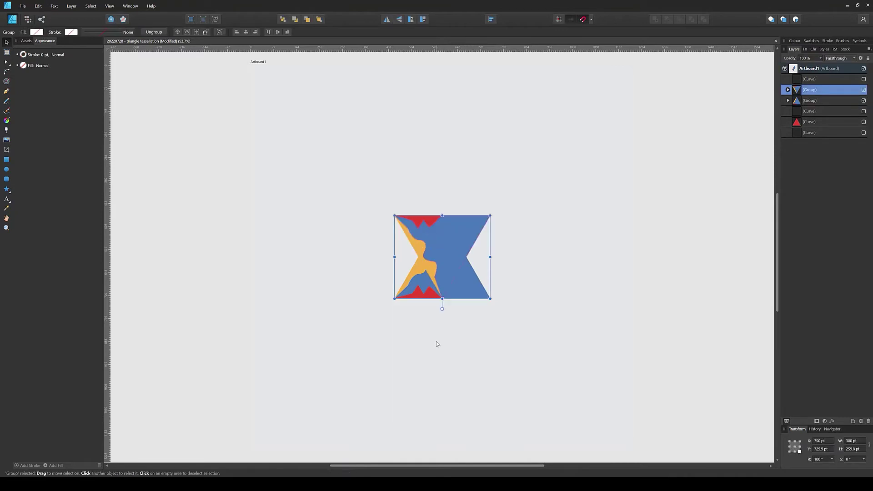
key("ctrl+z")
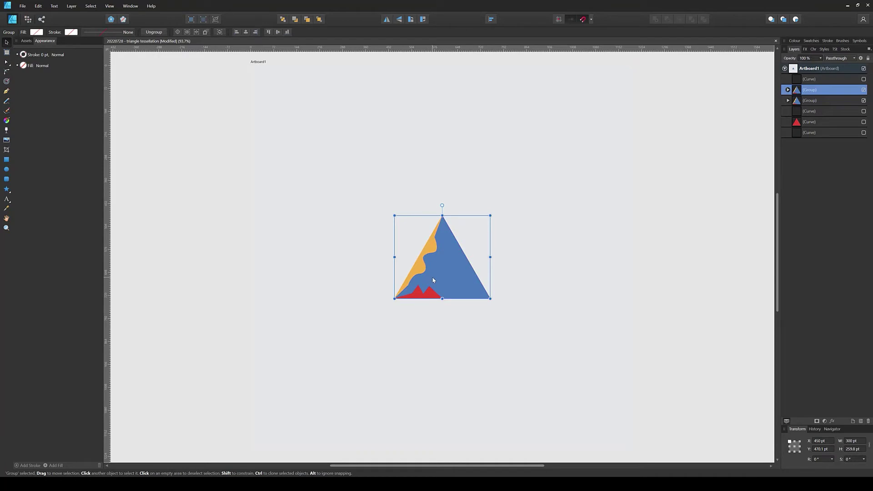
- Remove the spare group, then try rotated copies of the tile around its apex to form a hexagon
key("ctrl+z")
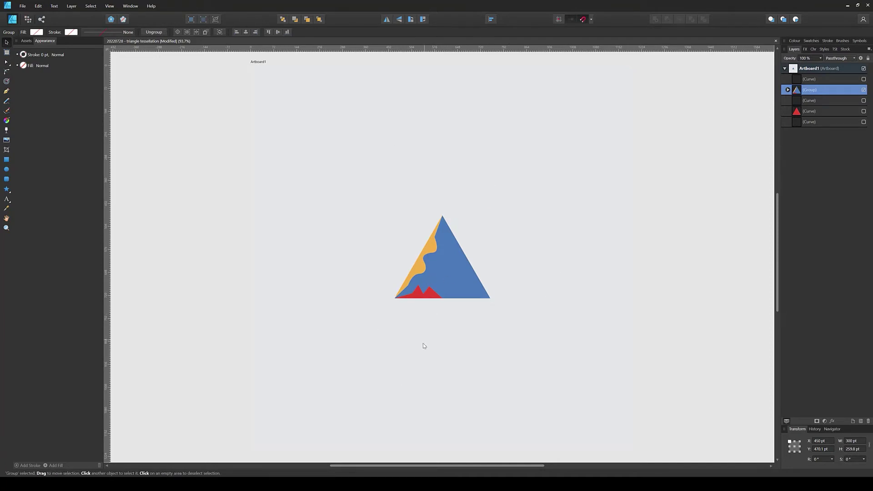
key("ctrl+j")
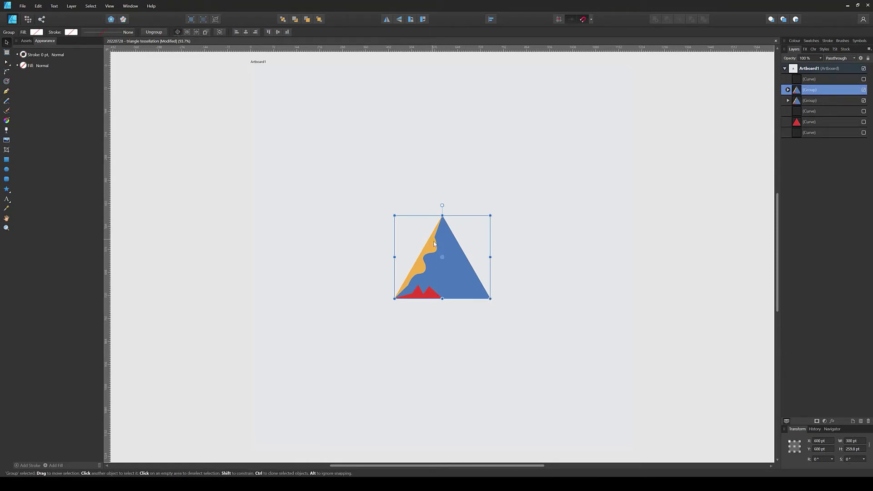
left_click_drag(442, 257, 442, 217)
left_click_drag(491, 301, 552, 216)
key("ctrl+j")
key("ctrl+j")
key("ctrl+j")
key("ctrl+j")
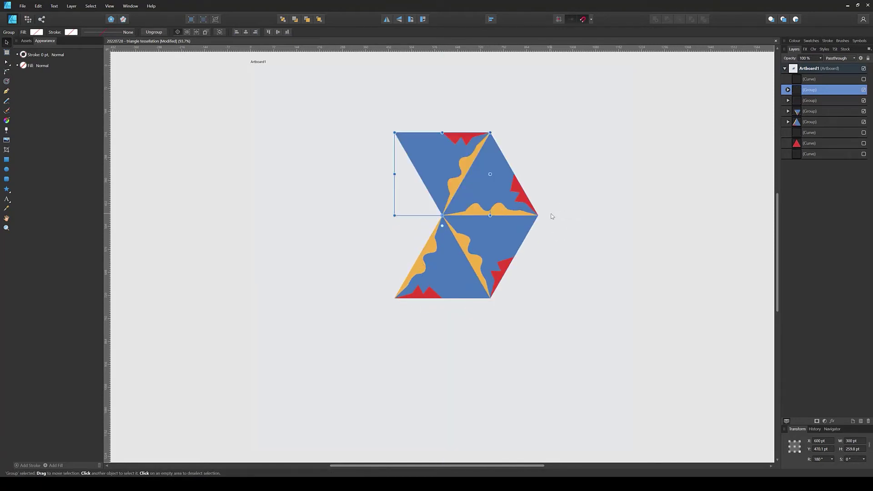
left_click(471, 349)
left_click_drag(391, 345, 464, 336)
key("ctrl+j")
key("ctrl+j")
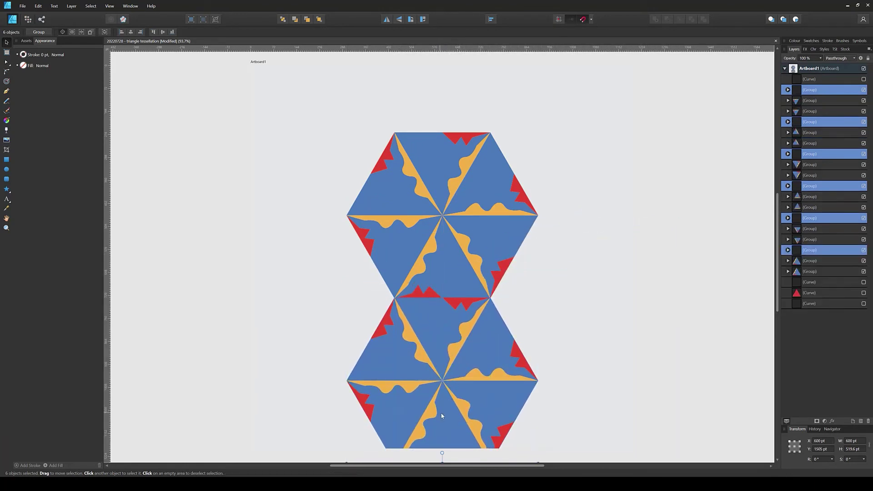
- Undo the hexagon copies back to a single triangle tile
scroll(473, 411, "down", 5)
left_click_drag(457, 360, 565, 163)
scroll(500, 227, "up", 3)
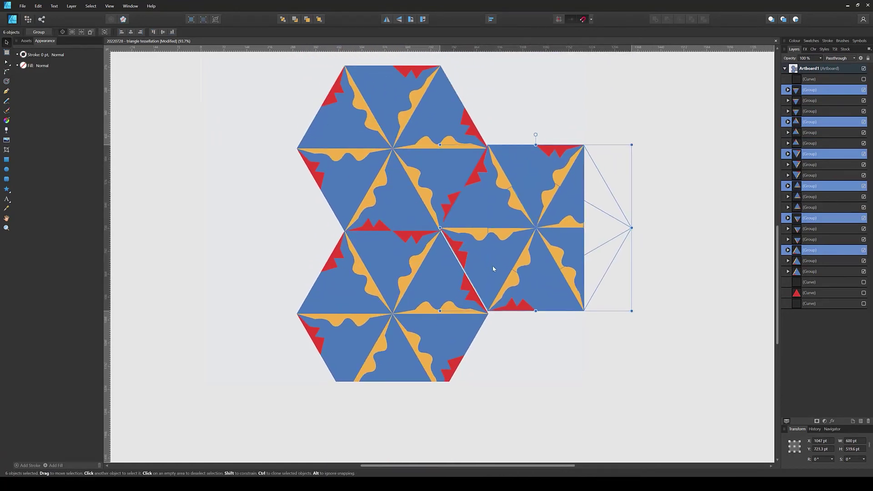
key("ctrl+z")
key("ctrl+z")
key("ctrl+z")
key("ctrl+z")
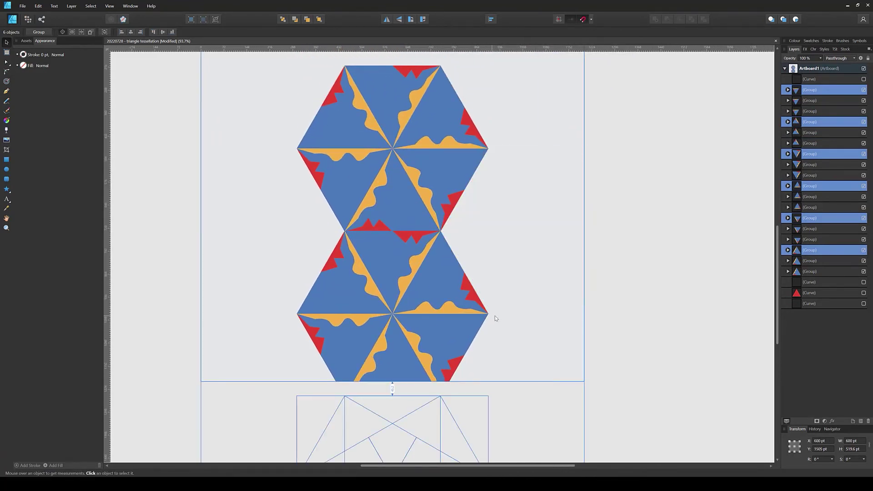
key("ctrl+z")
key("ctrl+z")
key("ctrl+z")
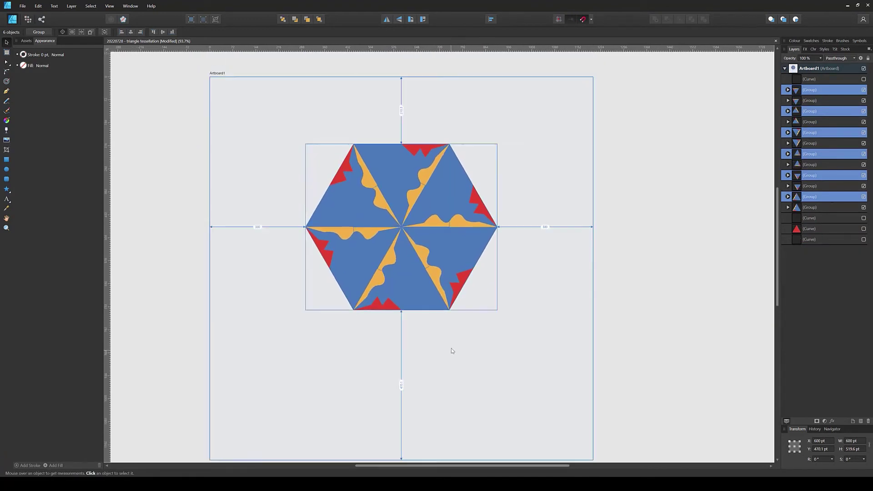
key("ctrl+z")
key("ctrl+z")
key("ctrl+z")
key("ctrl+z")
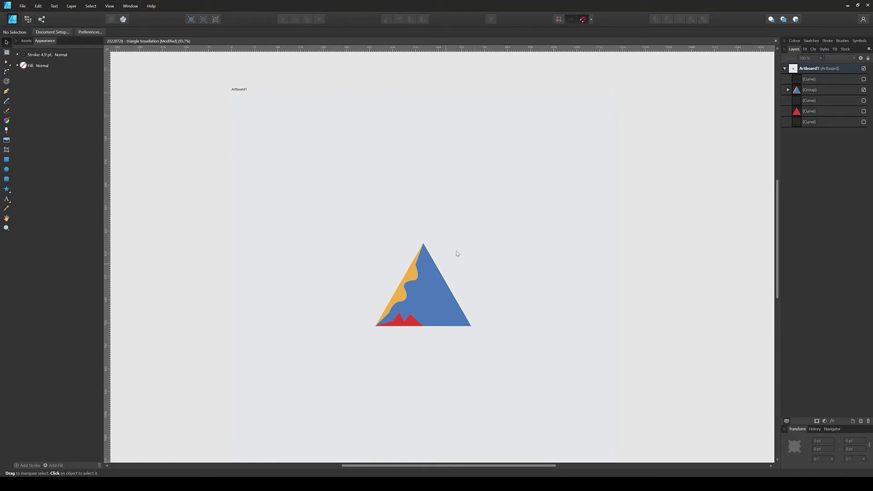
- Show the vertical black line and ungroup the tile into separate blue, orange and red curves
left_click(864, 79)
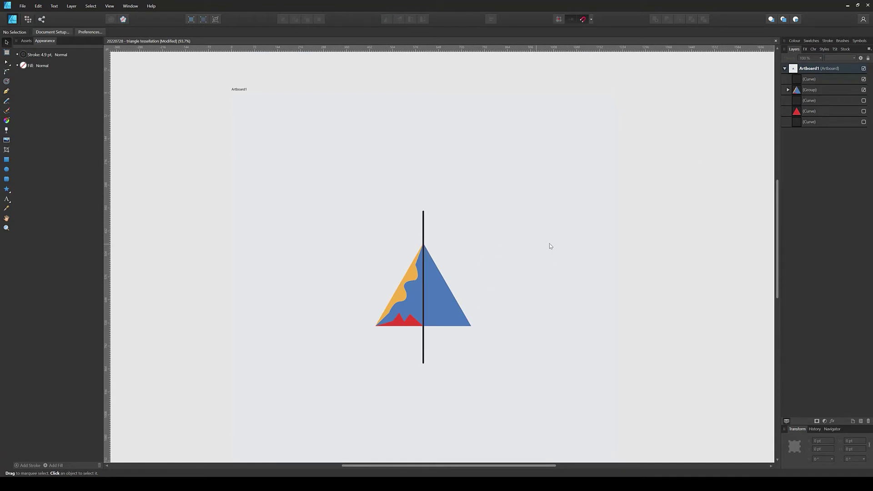
left_click(812, 90)
right_click(450, 283)
left_click(472, 319)
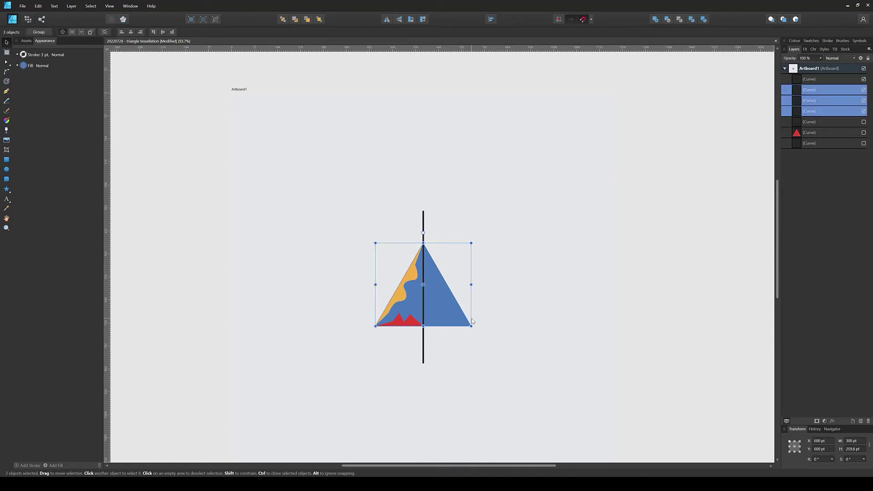
- Move the orange wavy curve's rotation centre up to the triangle's apex
left_click(513, 308)
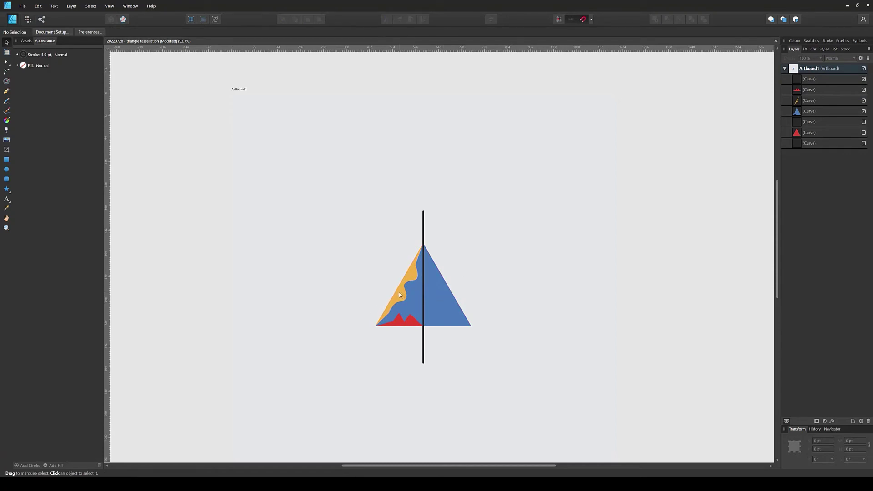
left_click(413, 264)
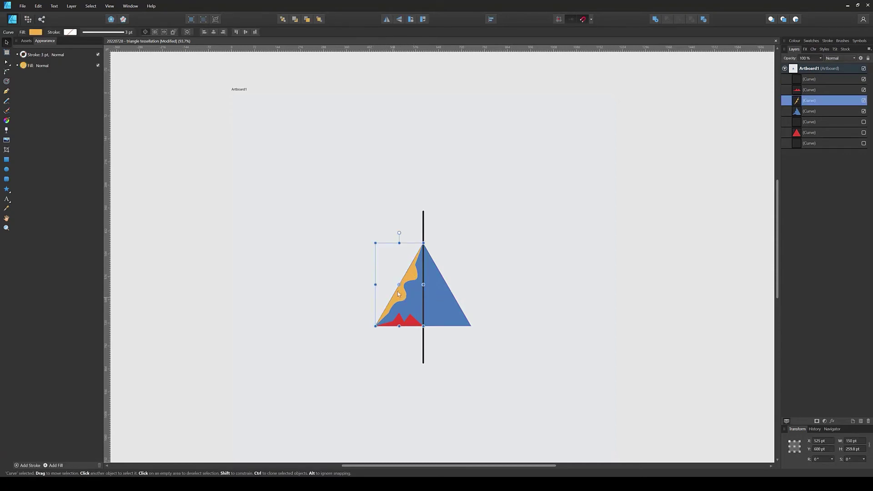
left_click_drag(399, 285, 423, 244)
- Rotate the orange wavy curve 60° about the apex onto the triangle's right edge
left_click(364, 326)
left_click_drag(396, 316, 367, 356)
left_click(366, 357)
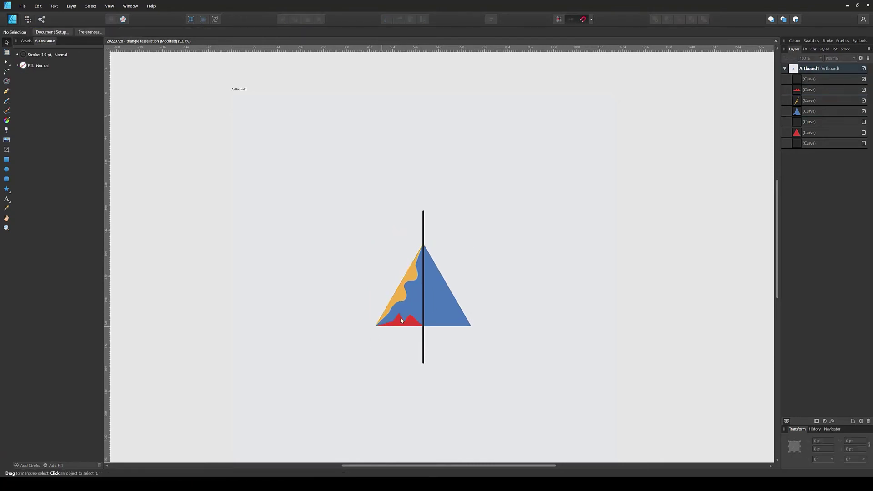
left_click(399, 290)
left_click_drag(425, 330, 524, 288)
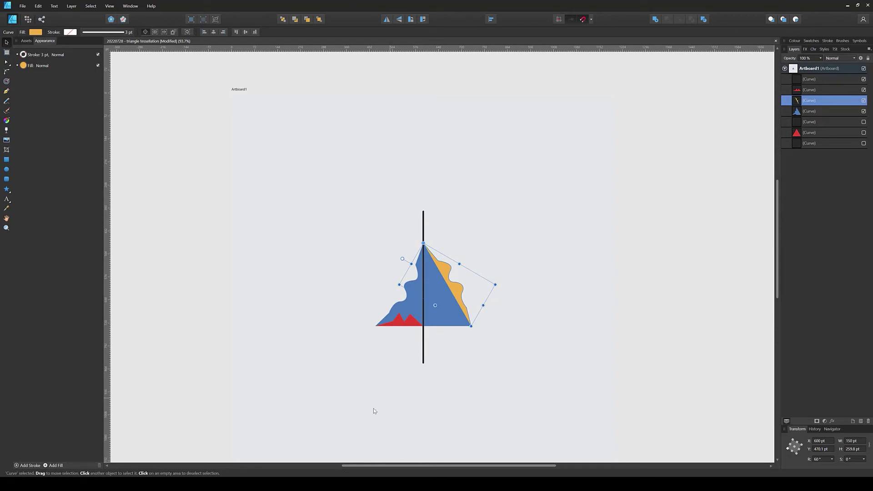
- Rotate the red zigzag curve 150° so it hangs below the triangle's base
left_click(371, 364)
left_click(409, 324)
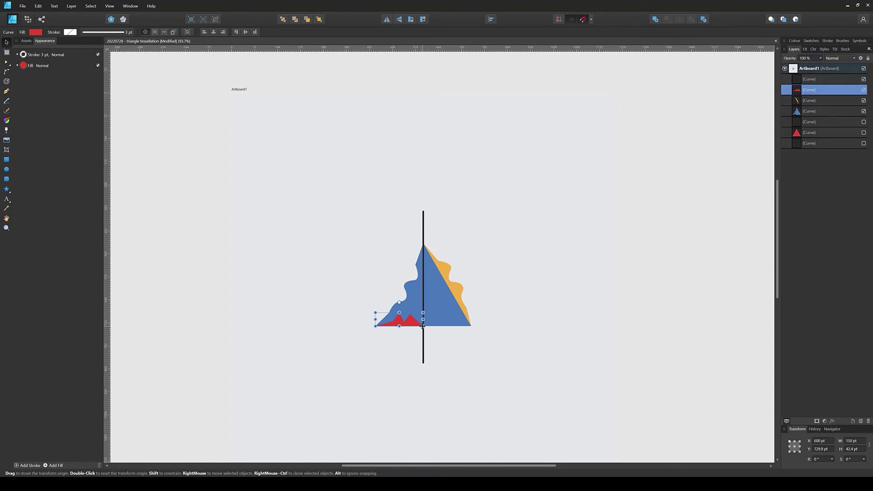
left_click_drag(373, 333, 505, 309)
left_click(485, 253)
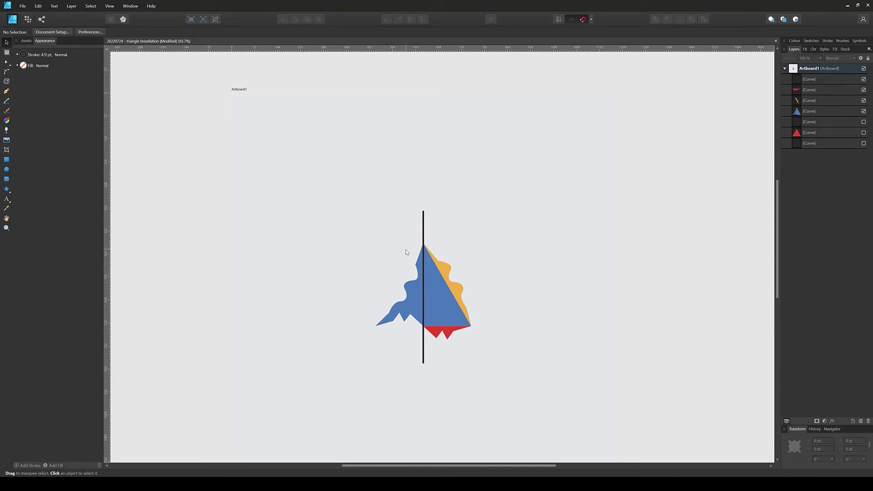
- Hide the vertical line and group the three coloured curves together
left_click(864, 78)
left_click_drag(508, 204, 338, 370)
left_click(434, 334)
key("ctrl+g")
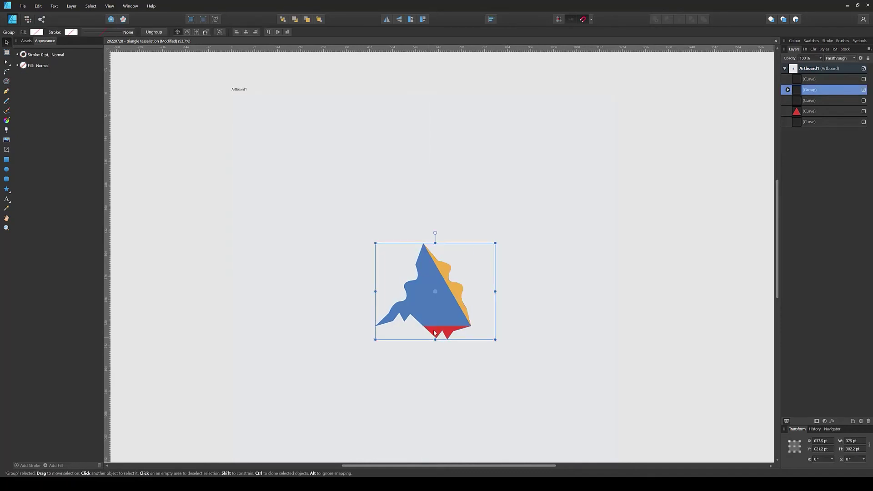
- Place the coloured group inside the triangle outline curve in the Layers panel
left_click(864, 122)
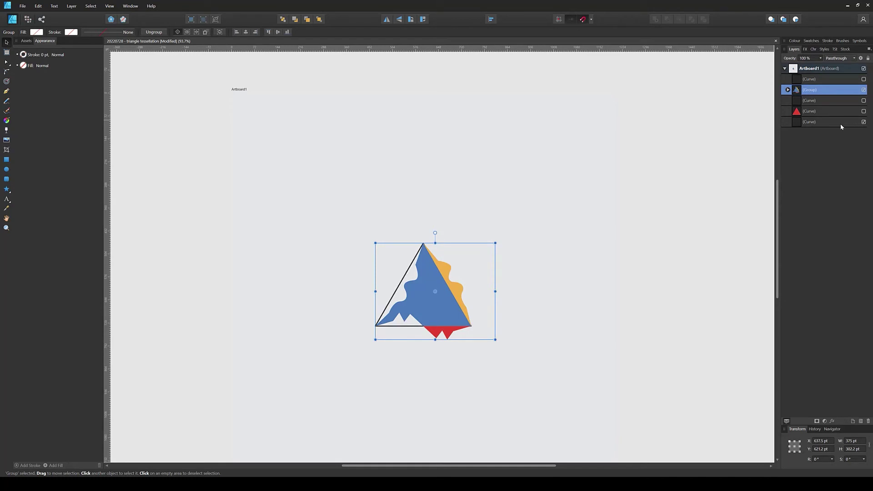
left_click(812, 122)
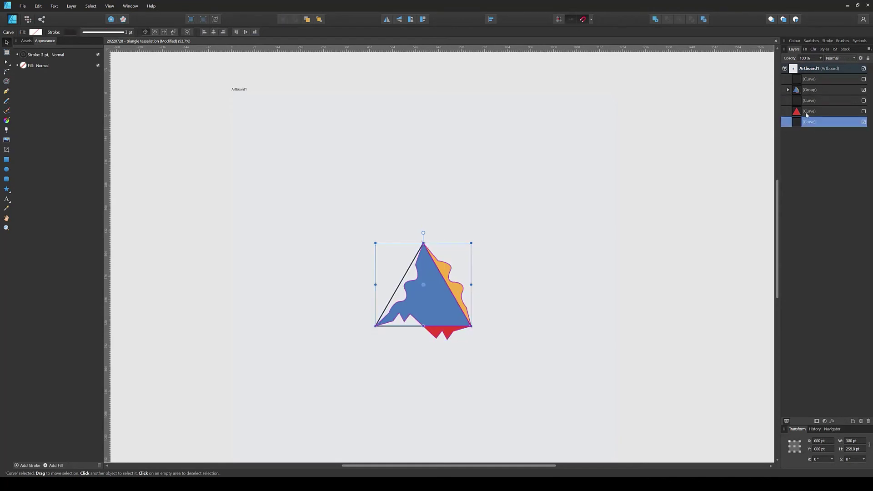
left_click_drag(800, 92, 812, 130)
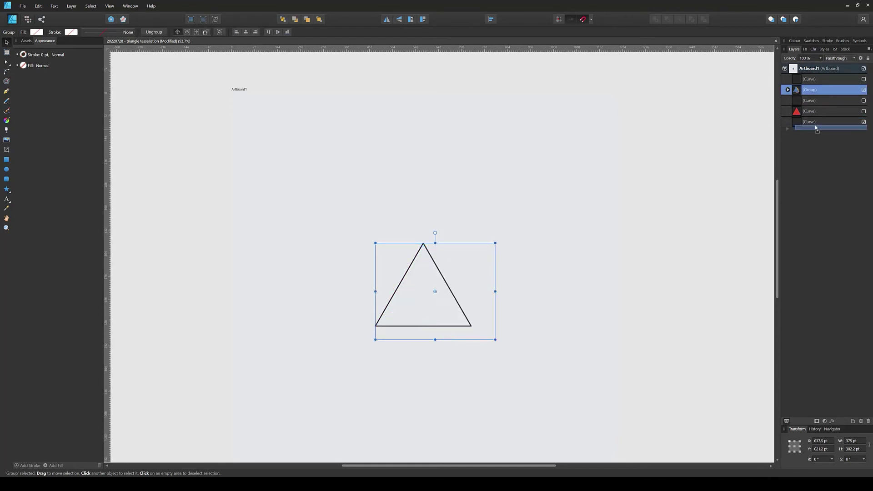
left_click(789, 112)
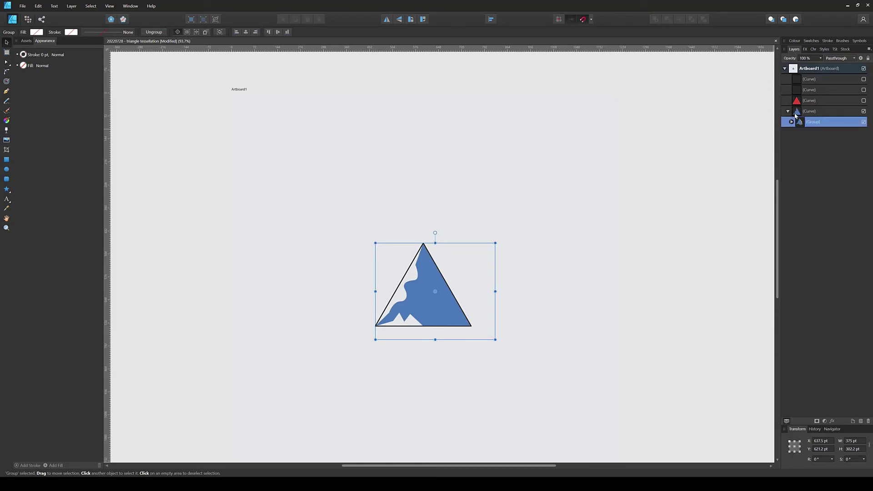
left_click(798, 116)
left_click(789, 111)
left_click(394, 273)
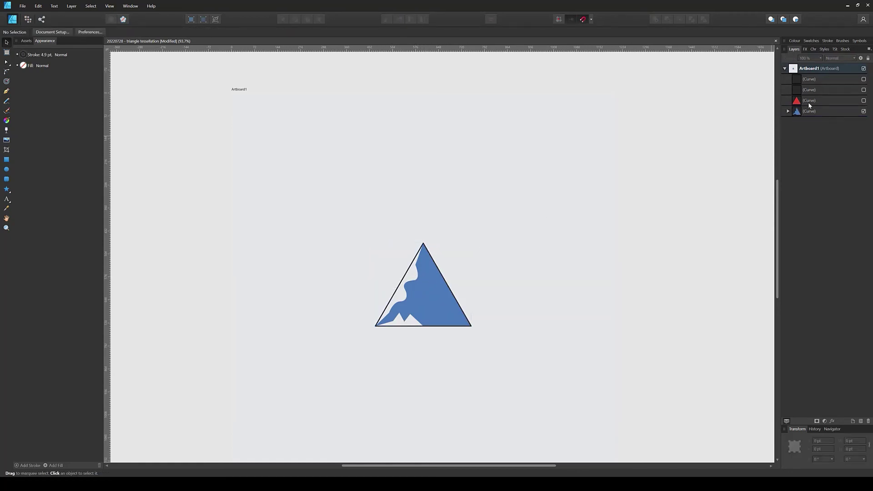
- Create a symbol from the blue triangle shape in the Symbols panel
left_click(795, 116)
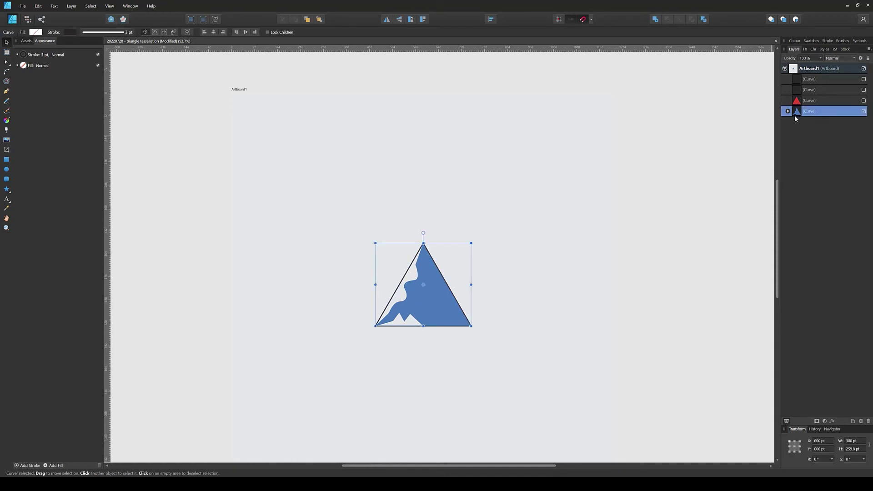
left_click(858, 41)
left_click(795, 51)
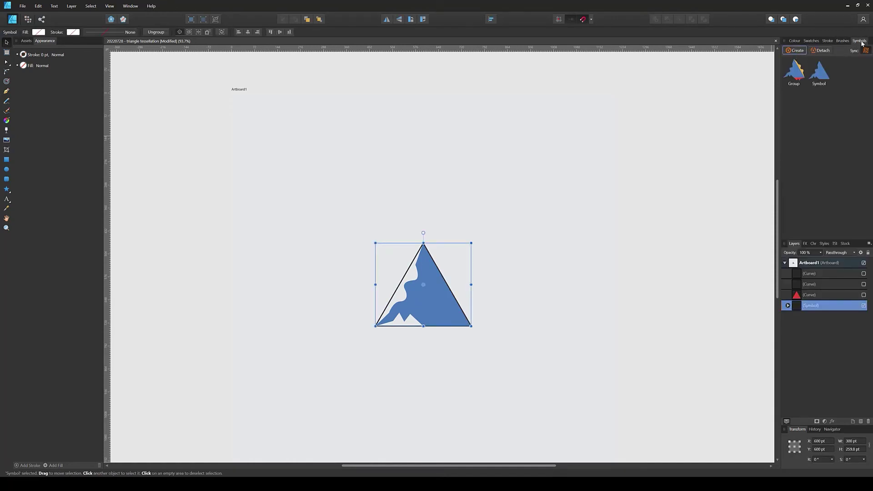
- Set the rotation origin at the apex and repeat 60° rotated duplicates of the symbol around it
left_click(860, 41)
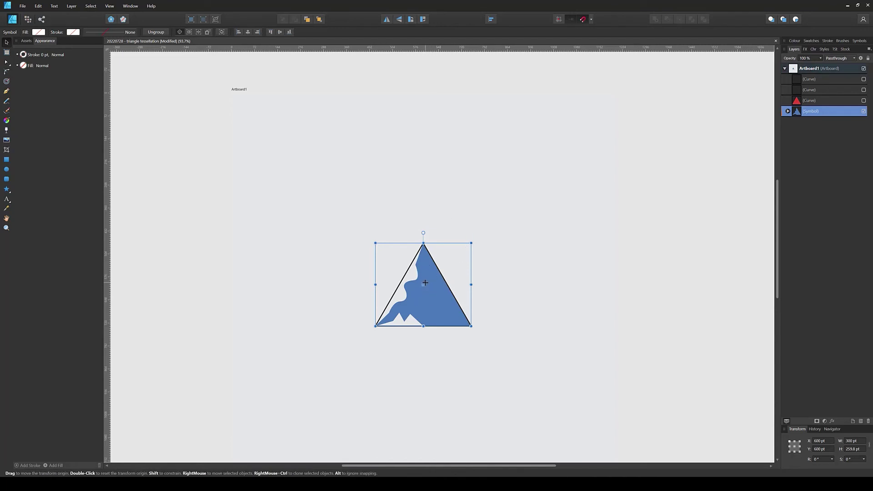
left_click_drag(424, 285, 424, 244)
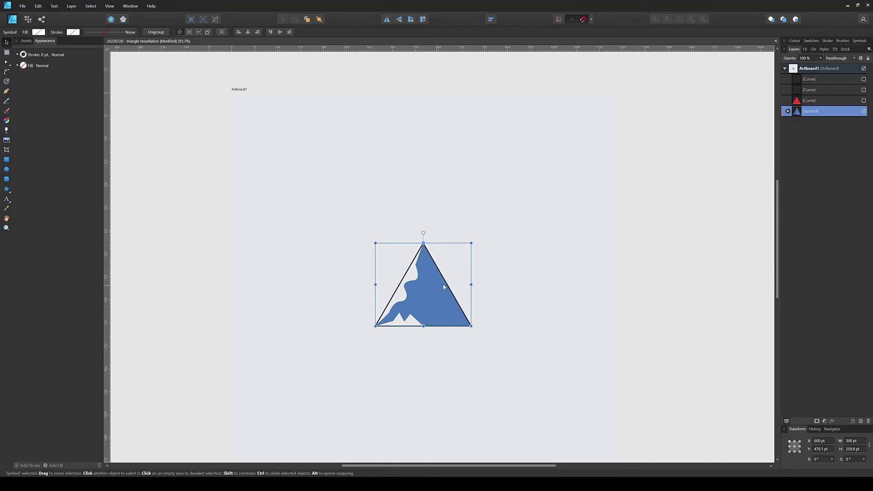
key("ctrl+j")
left_click_drag(474, 330, 509, 236)
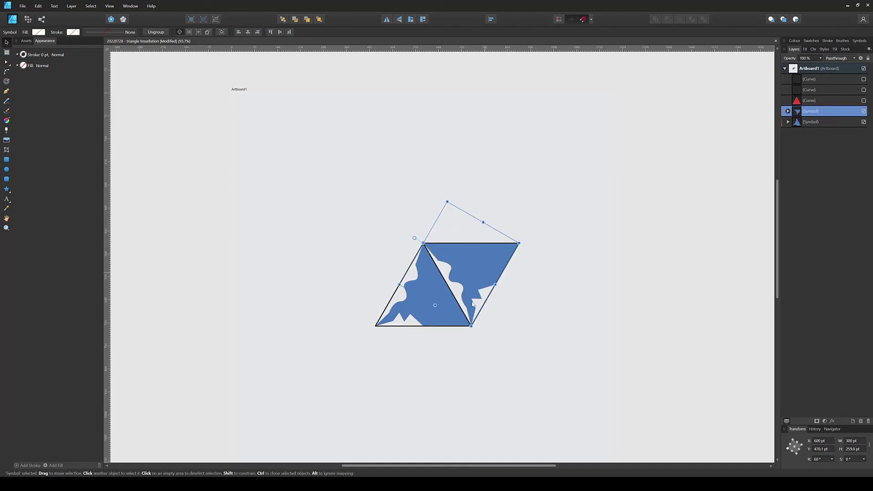
key("ctrl+j")
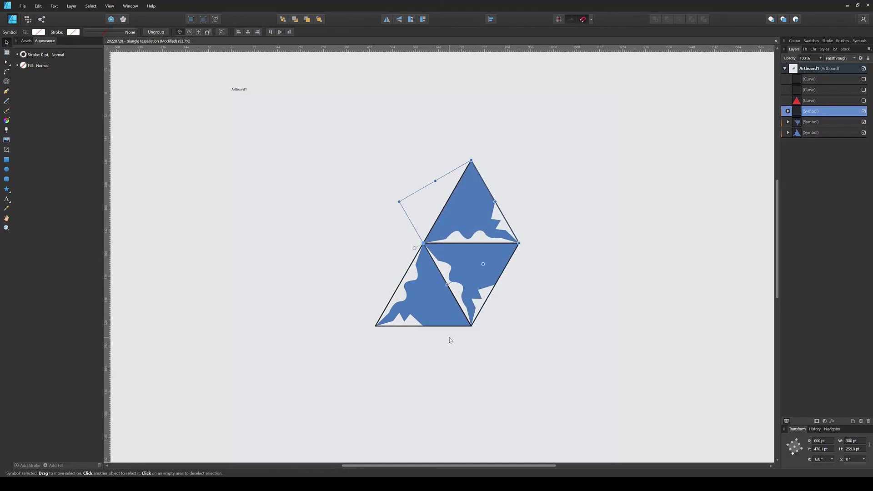
key("ctrl+j")
key("ctrl+j")
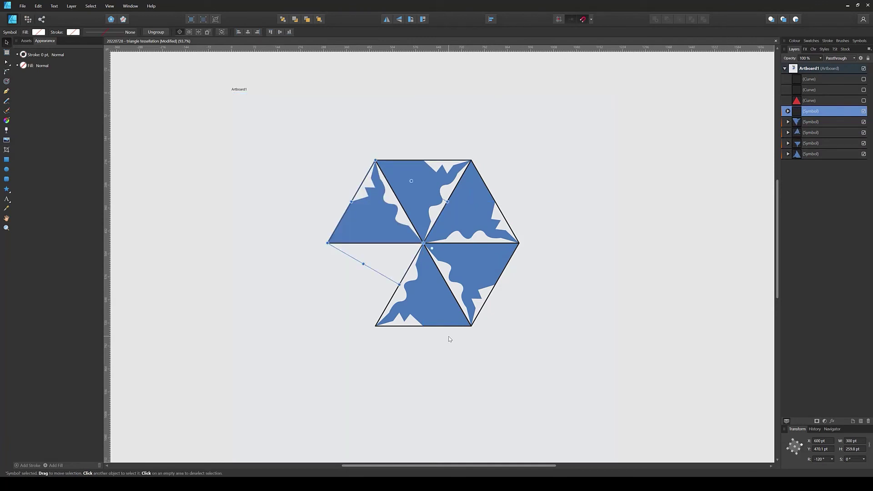
key("ctrl+j")
left_click(424, 361)
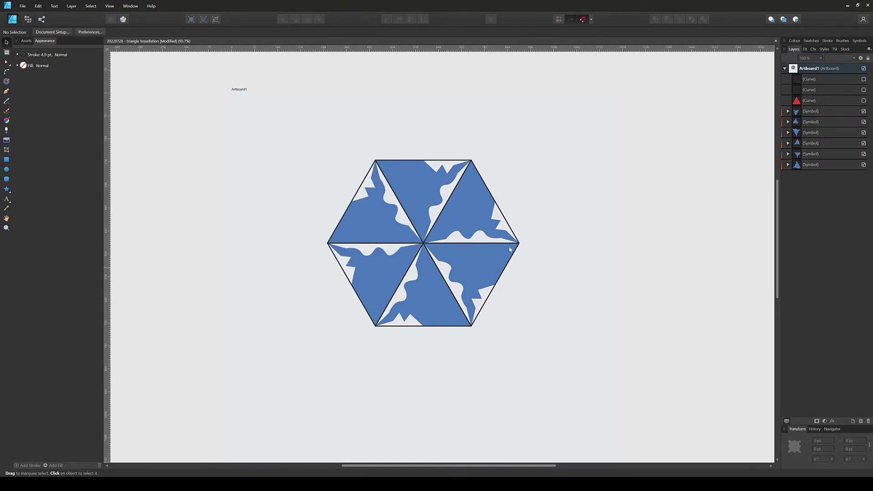
left_click(788, 165)
left_click(792, 176)
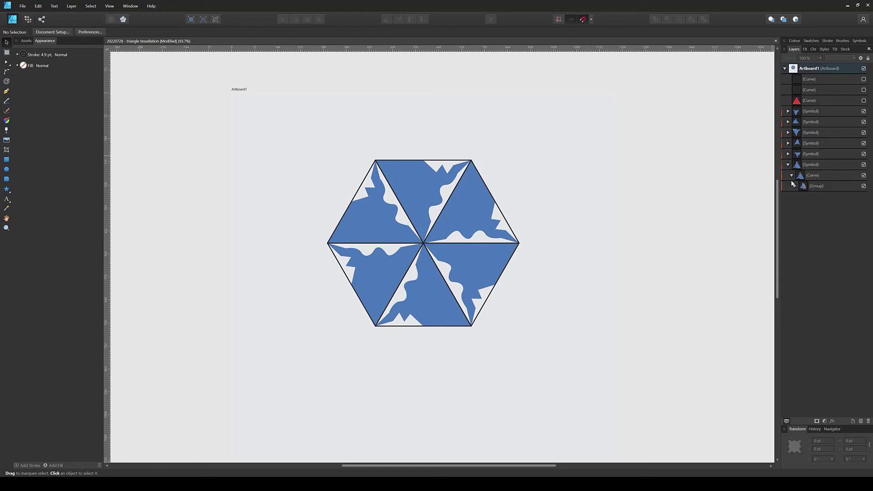
left_click_drag(803, 187, 800, 173)
left_click(864, 186)
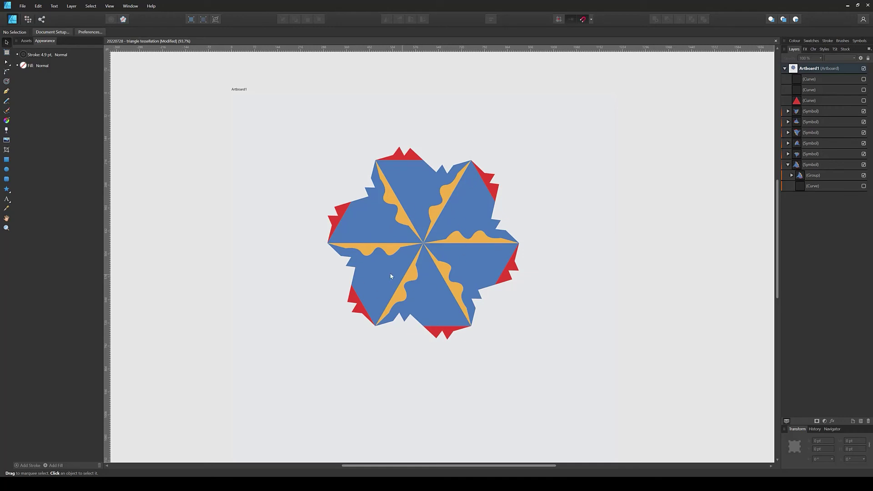
left_click_drag(805, 184, 807, 189)
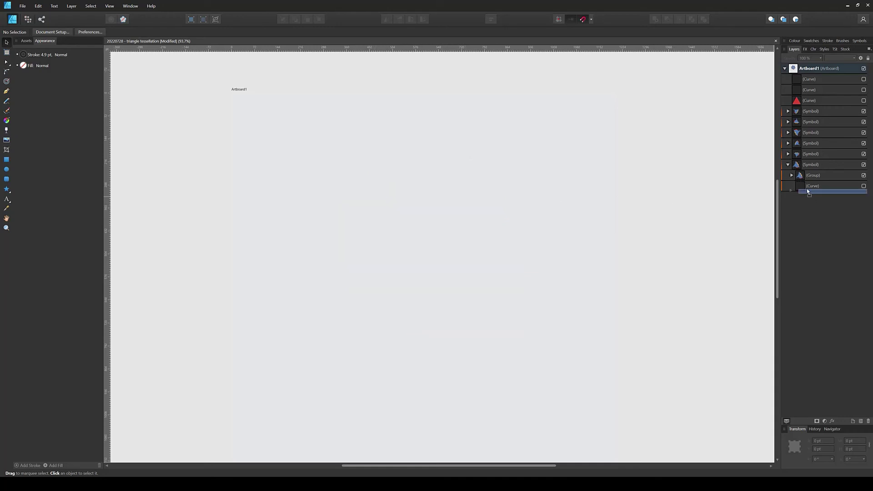
key("ctrl+z")
key("ctrl+z")
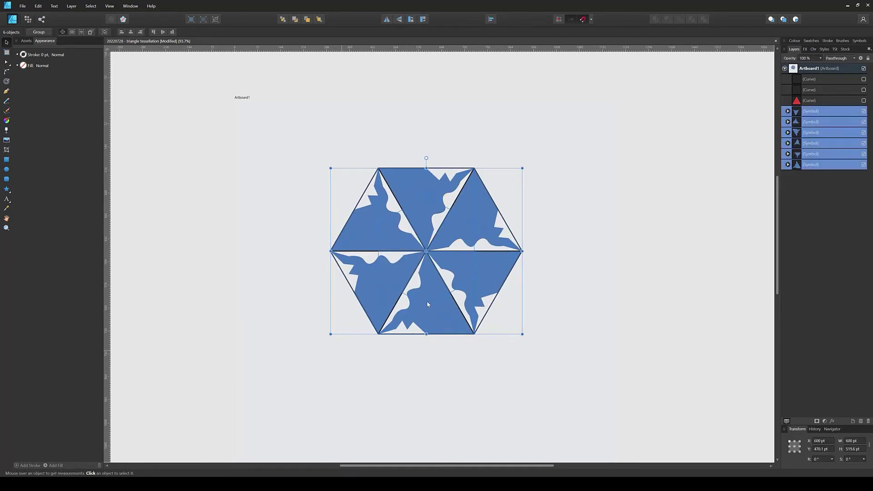
- Duplicate the six-symbol hexagon and place the copy directly below the original
key("ctrl+j")
left_click_drag(431, 189, 430, 356)
left_click(591, 20)
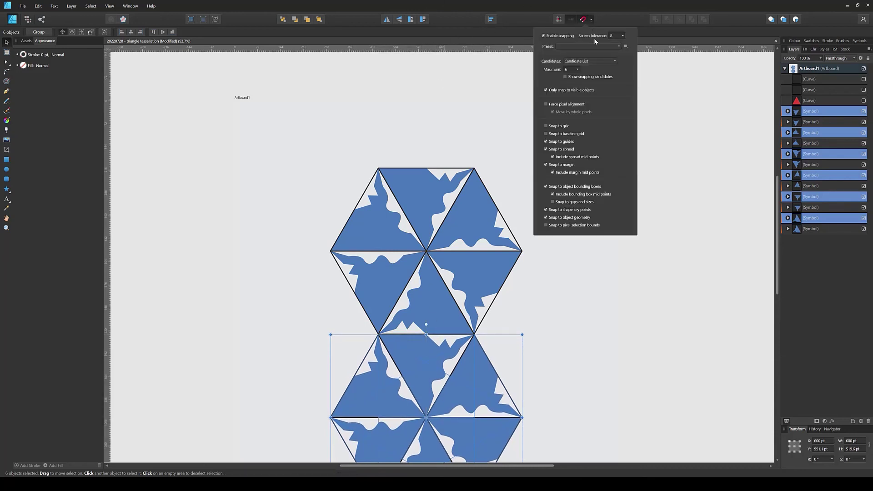
scroll(580, 65, "down", 1)
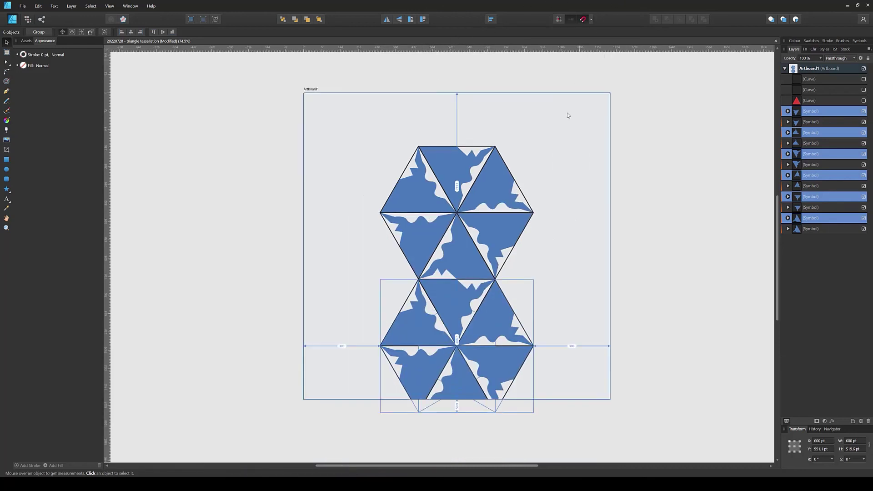
key("space")
left_click_drag(568, 233, 522, 274)
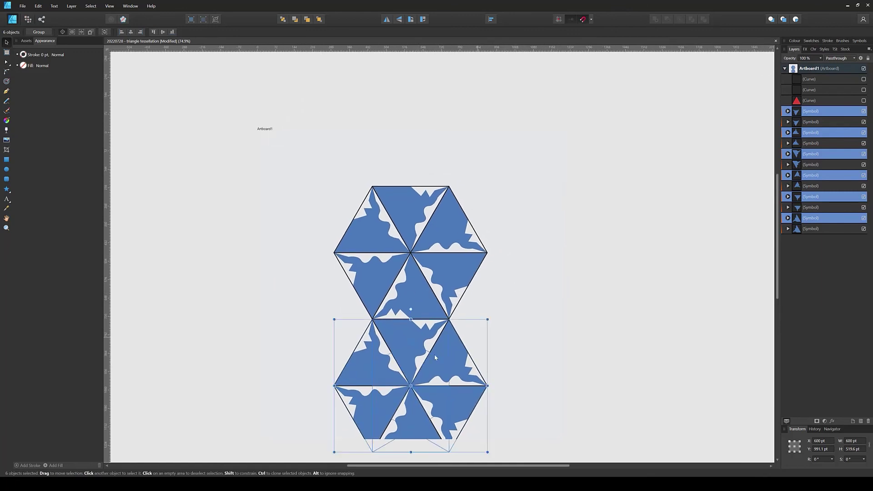
- Duplicate all twelve symbols and move the copy up-right to interlock with the column
left_click_drag(499, 146, 314, 450)
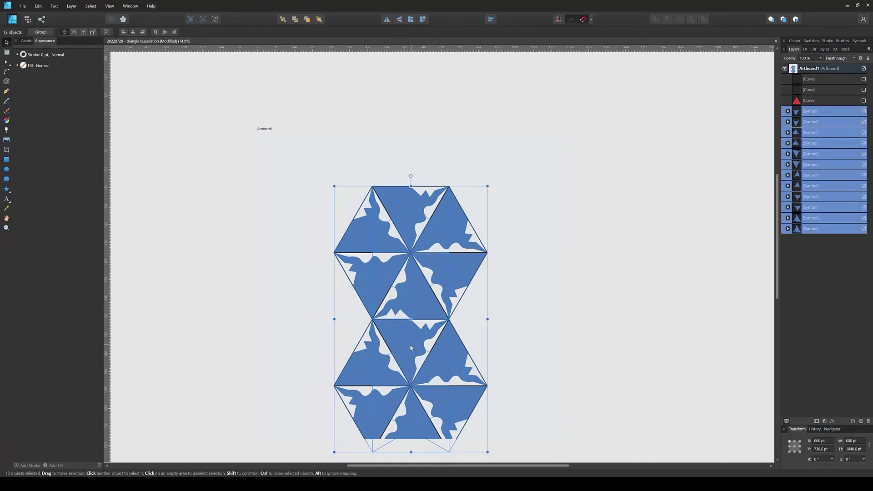
key("ctrl+j")
left_click_drag(413, 345, 500, 248)
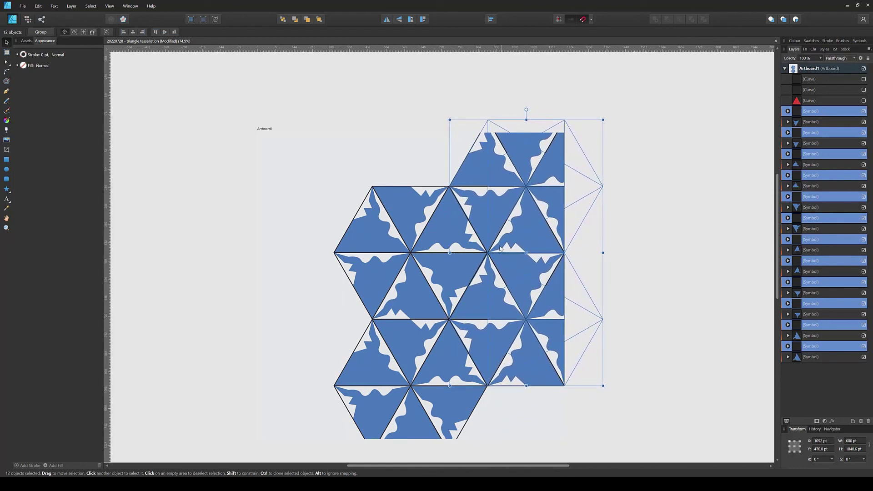
left_click(291, 195)
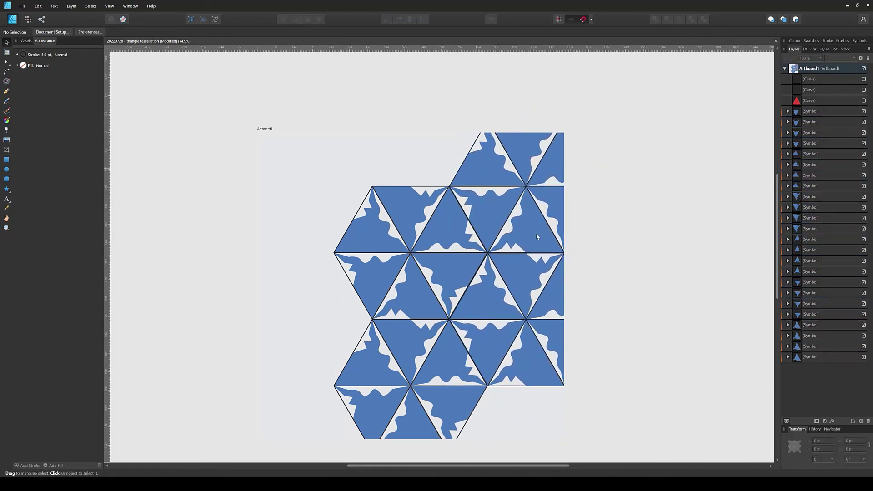
left_click(788, 358)
left_click_drag(806, 378, 803, 366)
left_click(864, 378)
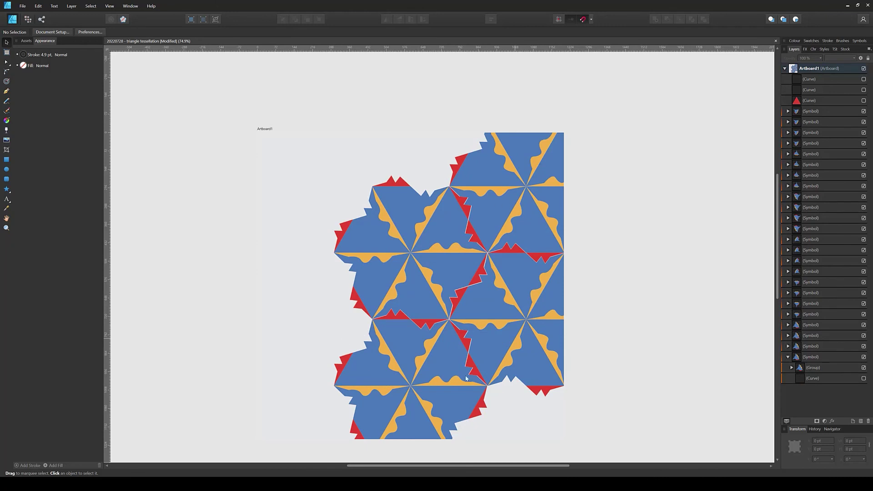
scroll(430, 353, "up", 8)
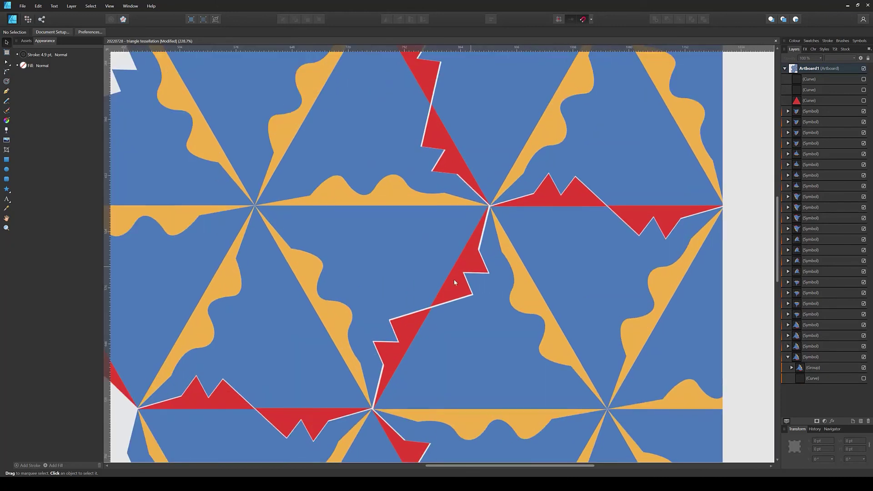
scroll(443, 312, "up", 3)
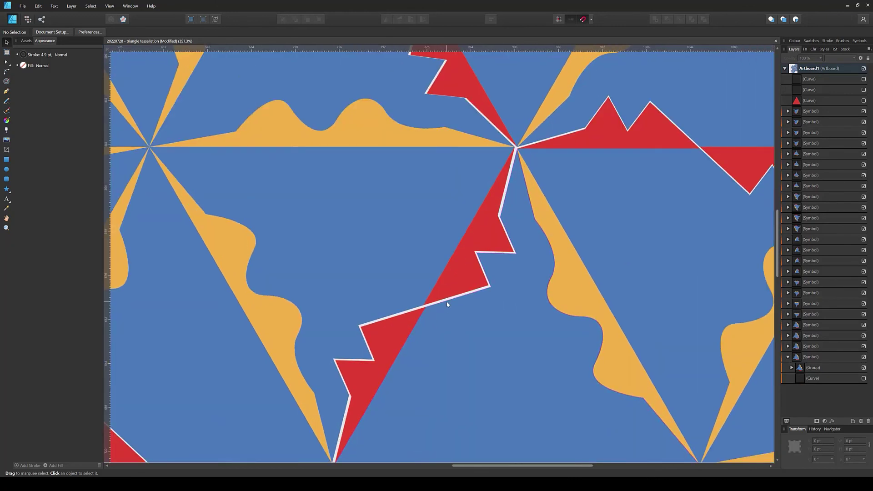
scroll(447, 305, "down", 8)
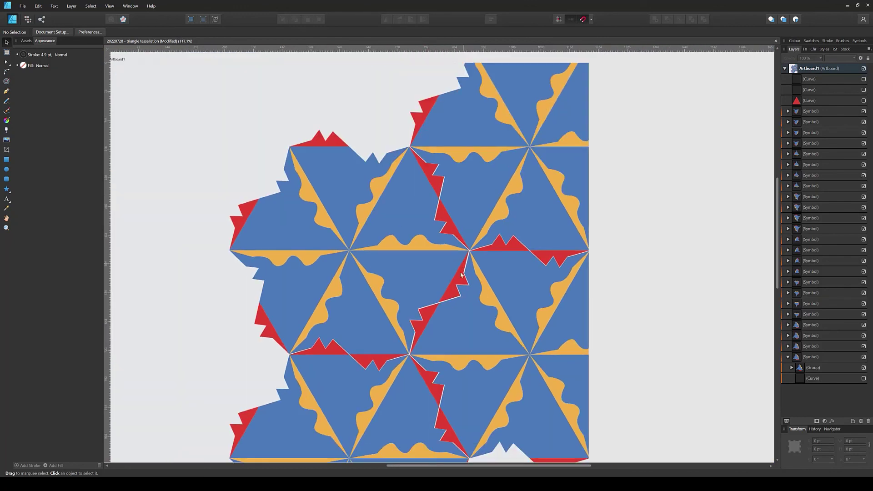
scroll(459, 286, "down", 3)
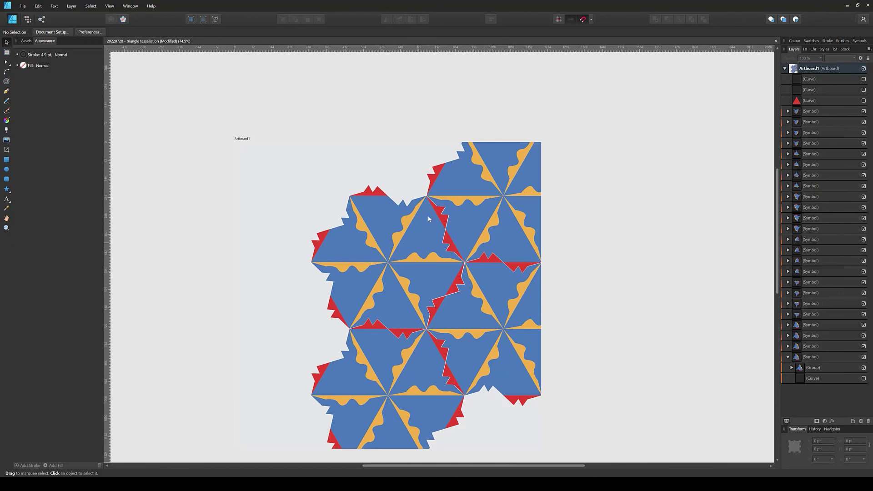
key("ctrl+z")
key("ctrl+z")
key("ctrl+z")
key("ctrl+z")
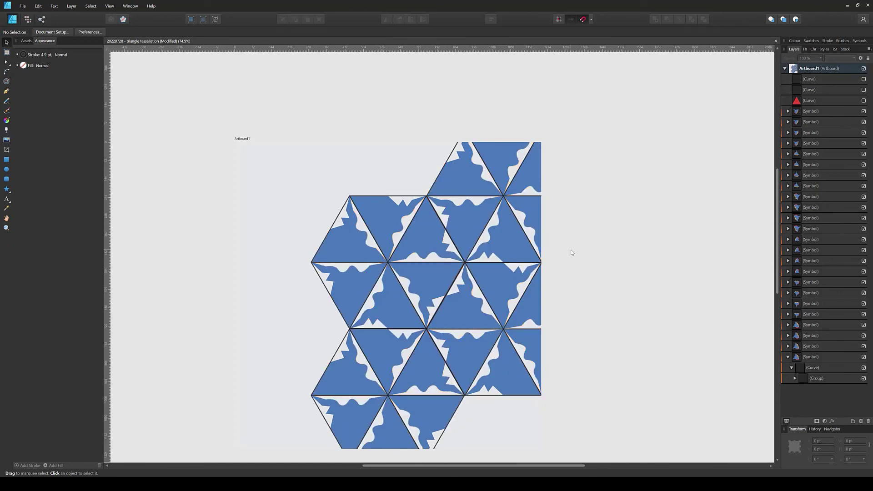
key("ctrl+z")
- Marquee-select the remaining blue, orange and red triangle tile group, then deselect it
scroll(409, 321, "up", 3)
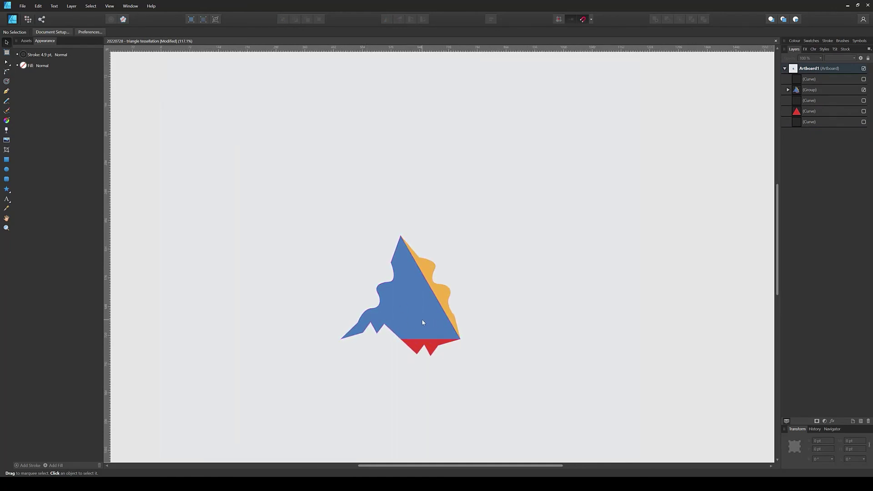
mouse_move(377, 275)
left_mouse_down()
mouse_move(382, 282)
mouse_move(372, 286)
left_mouse_up()
left_click_drag(461, 249, 432, 274)
left_click(533, 238)
left_click_drag(361, 350, 381, 336)
left_click_drag(498, 186, 237, 418)
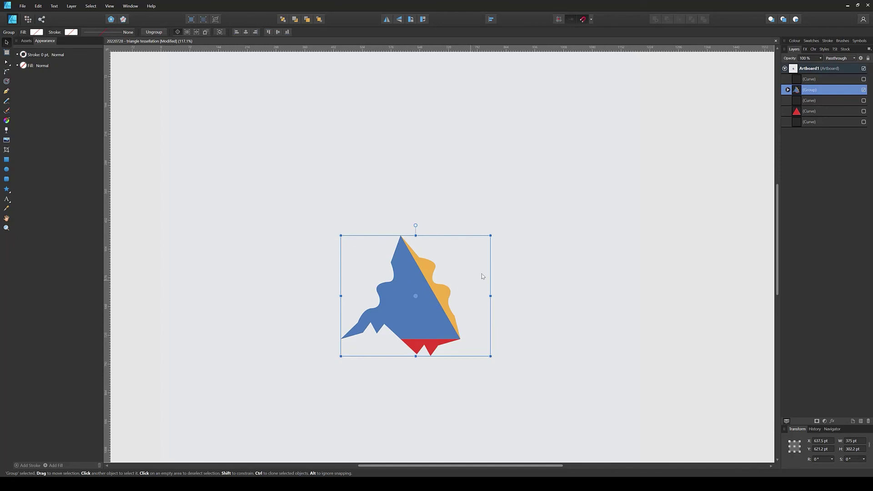
left_click(499, 284)
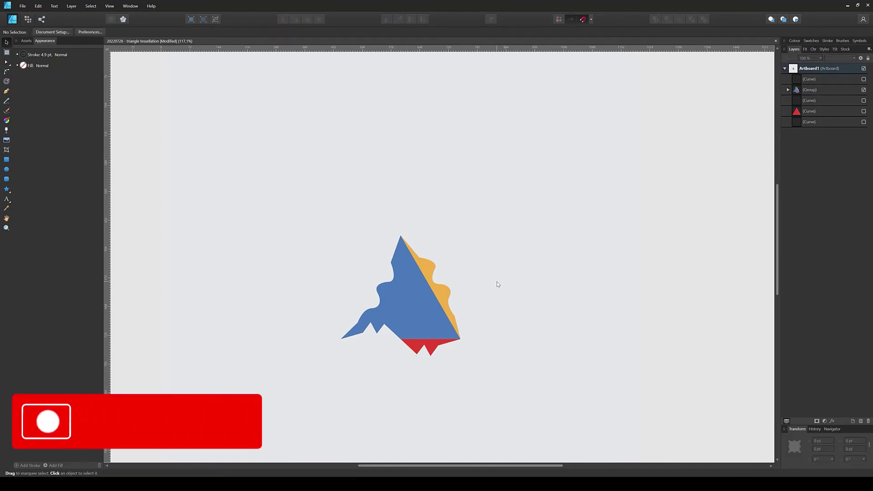